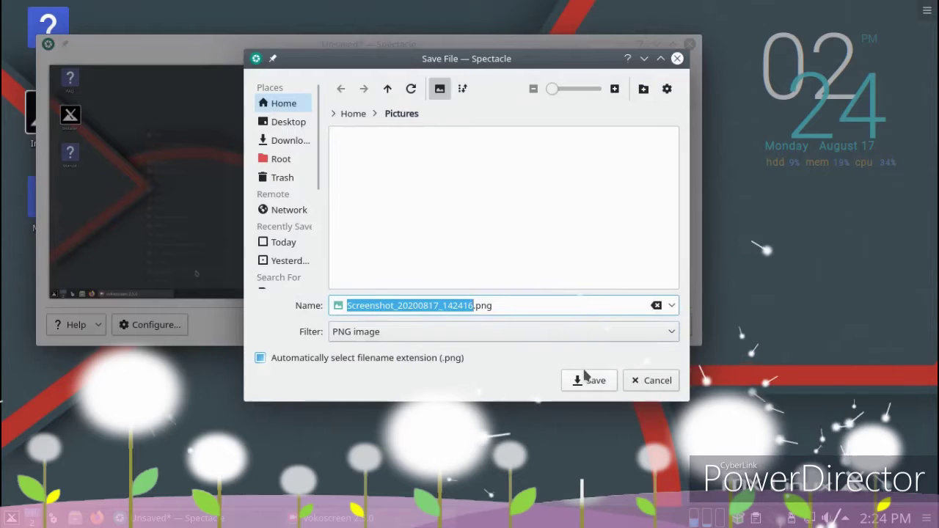
# Close Spectacle without saving the captured screenshot.
pyautogui.click(690, 44)
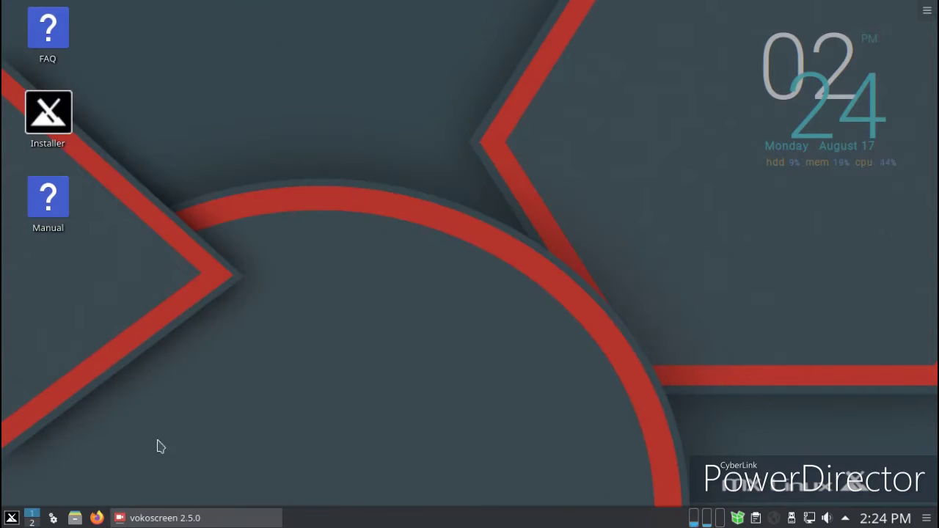
# Launch KWalletManager from the System applications and decline to enable the KDE Wallet system.
pyautogui.click(9, 518)
pyautogui.moveTo(98, 408)
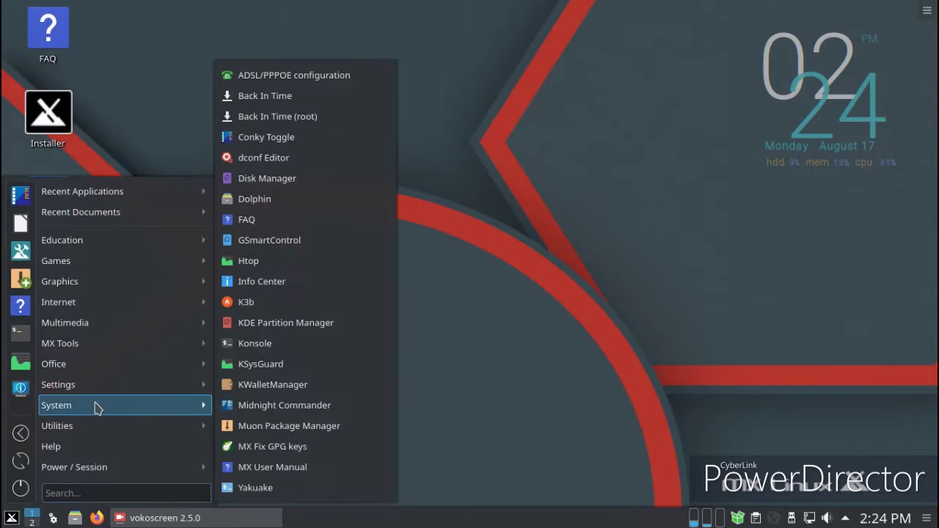
pyautogui.click(269, 383)
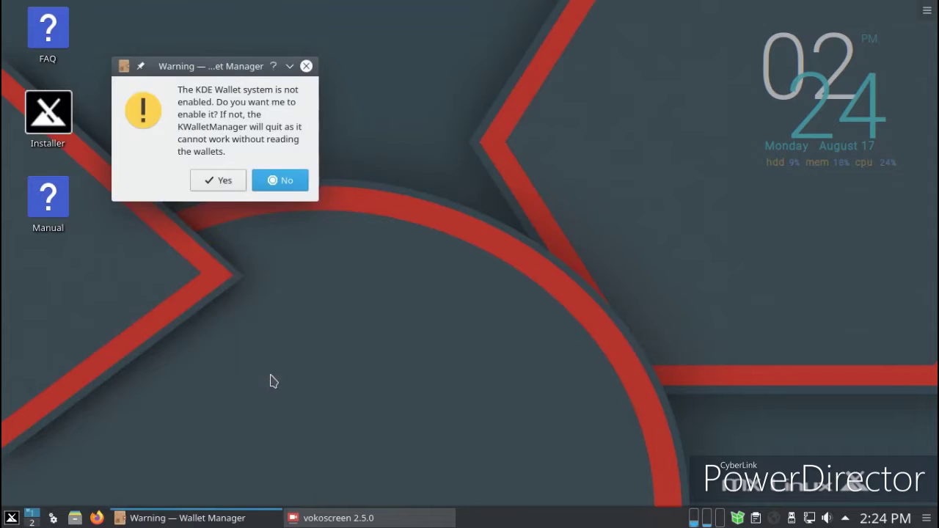
pyautogui.click(268, 180)
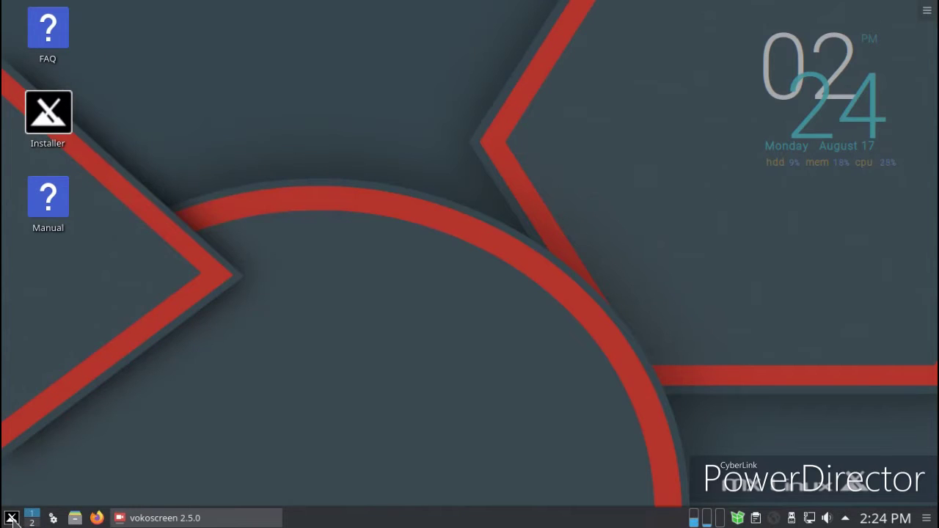
# Launch the Live-USB Kernel Updater, view its terminal prompt nearer the middle of the desktop, and close it without updating.
pyautogui.click(11, 518)
pyautogui.moveTo(116, 343)
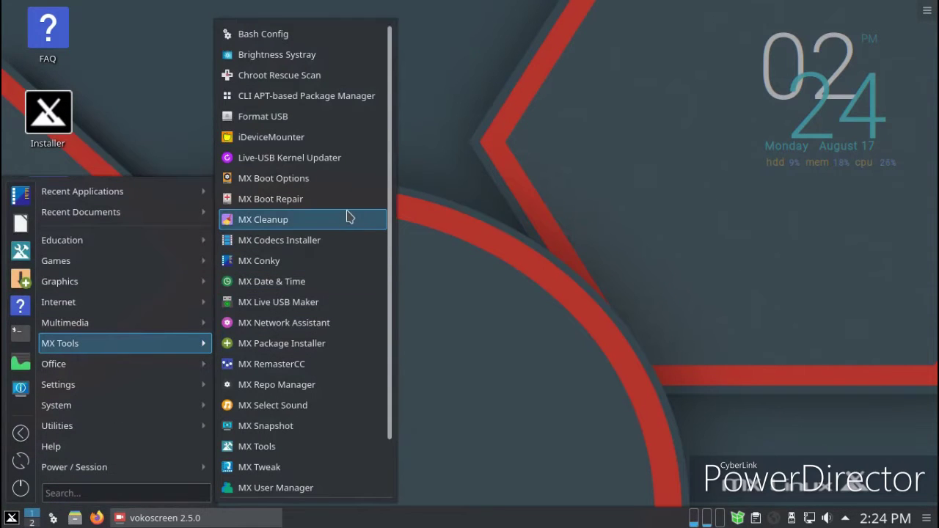
pyautogui.click(345, 159)
pyautogui.moveTo(315, 4); pyautogui.dragTo(486, 65)
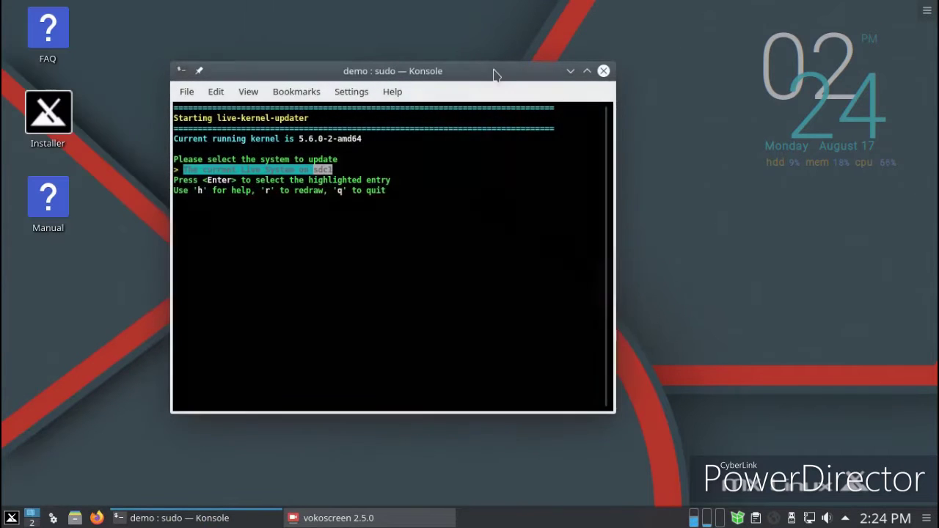
pyautogui.click(604, 72)
# Generate the Quick System Info report in a terminal, review it, and close the window.
pyautogui.click(12, 518)
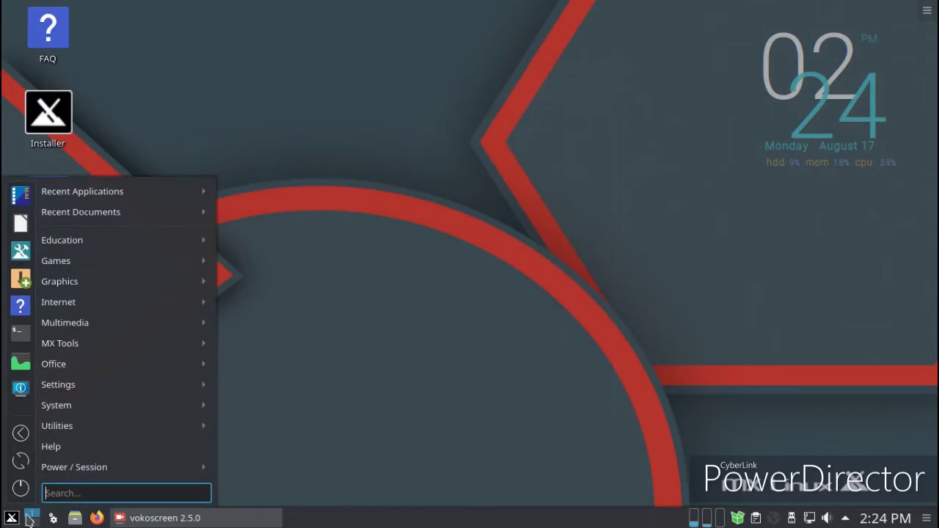
pyautogui.click(25, 397)
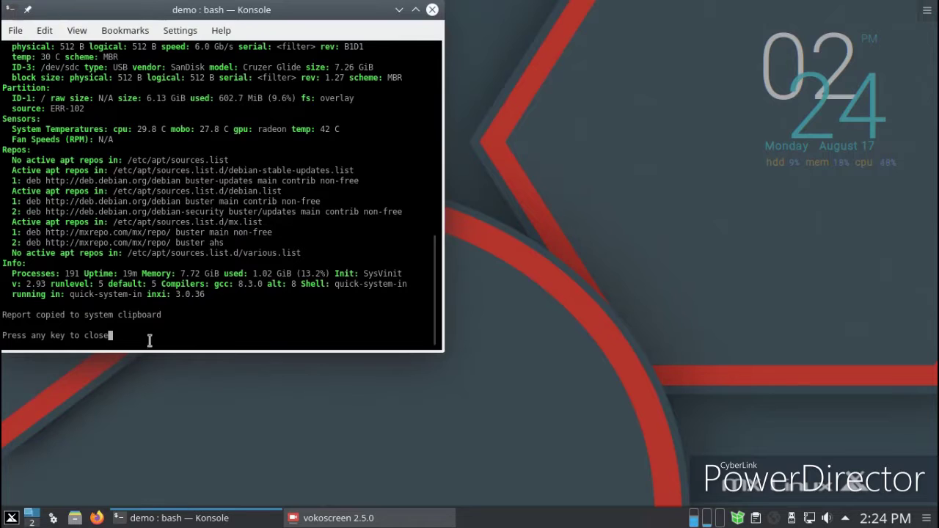
pyautogui.click(432, 10)
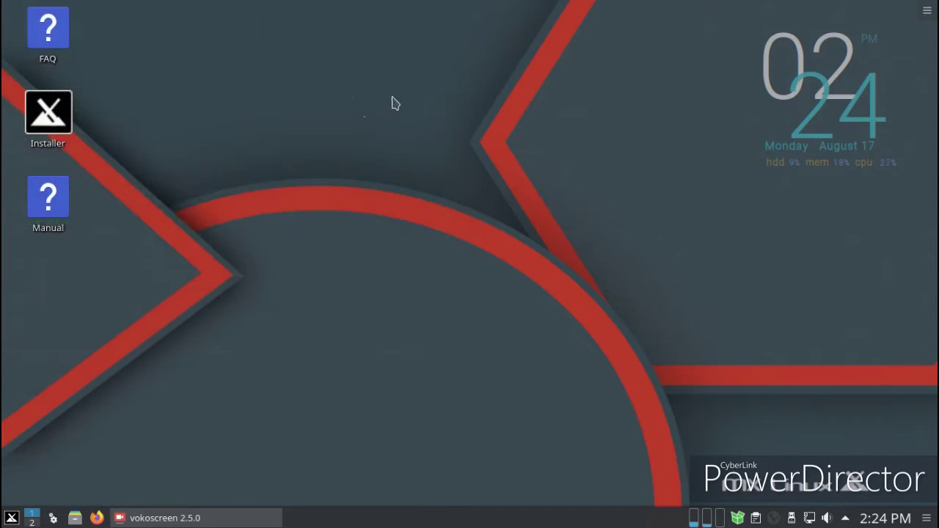
# Open the Home folder in Dolphin, widen the window, and split the view into two panes.
pyautogui.click(75, 518)
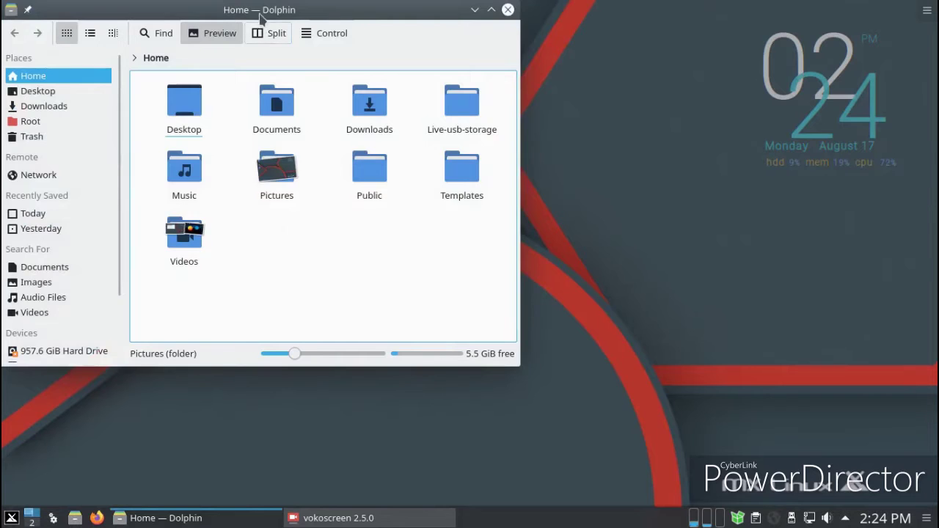
pyautogui.moveTo(262, 13); pyautogui.dragTo(363, 25)
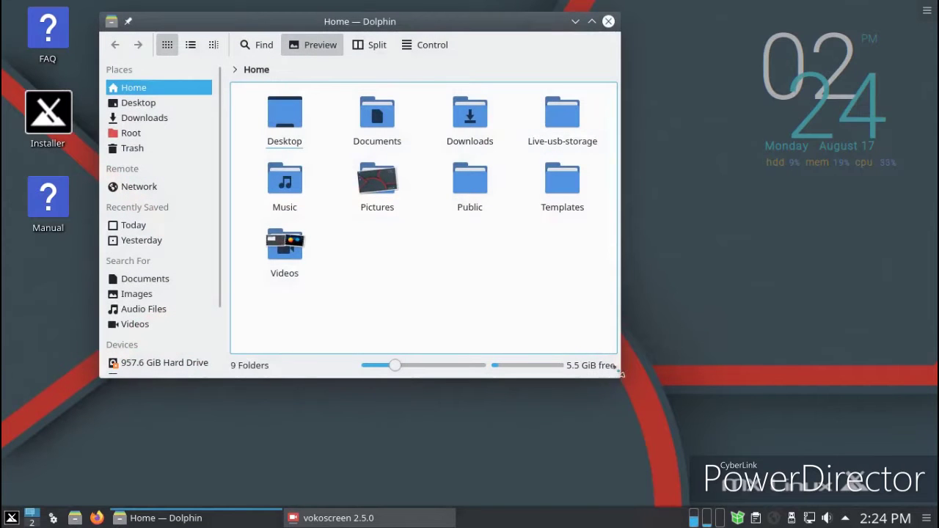
pyautogui.moveTo(620, 378); pyautogui.dragTo(695, 366)
pyautogui.click(369, 45)
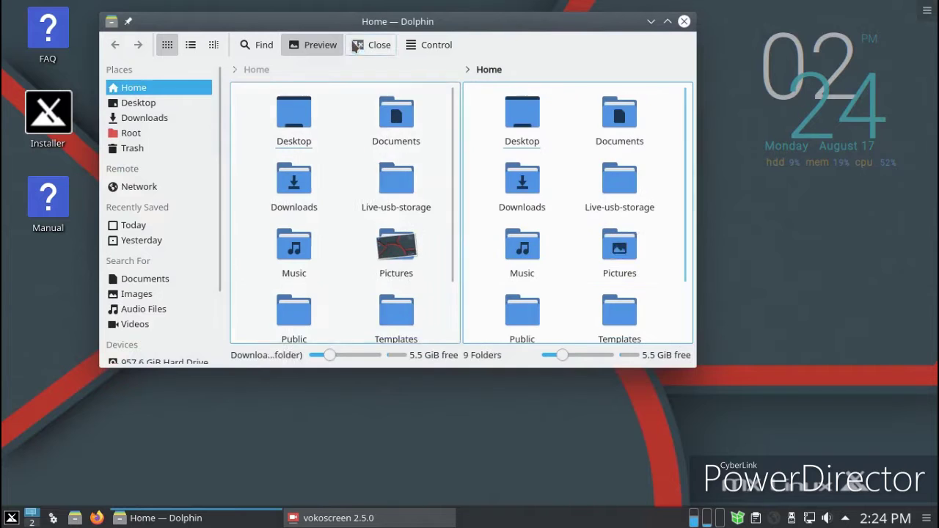
# View the available Dolphin control options and close the file manager.
pyautogui.click(428, 45)
pyautogui.click(427, 46)
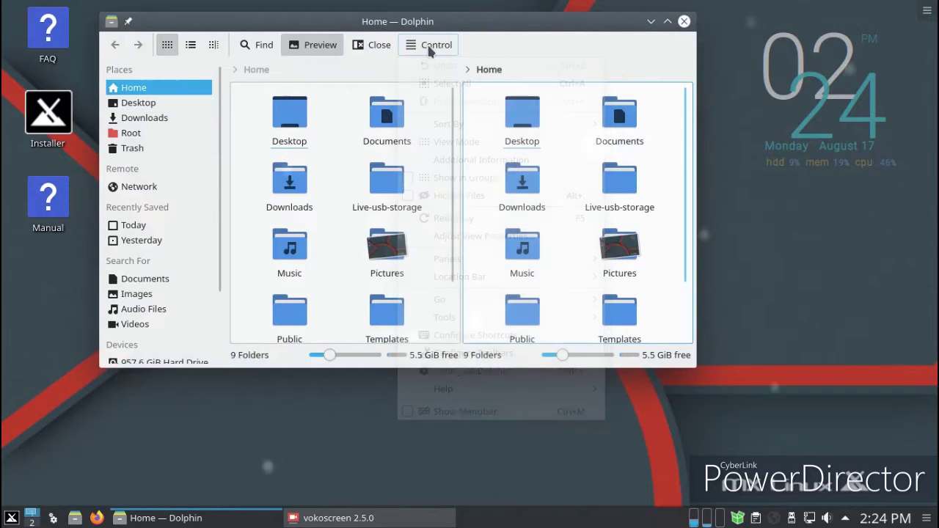
pyautogui.click(684, 21)
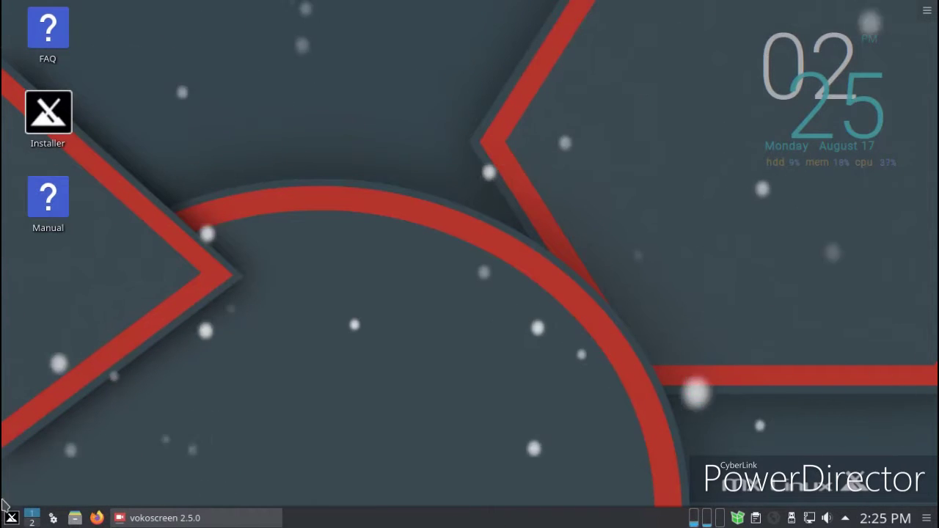
# Open MX Tools in a maximized window and look through all its tool categories down to Utilities.
pyautogui.click(12, 519)
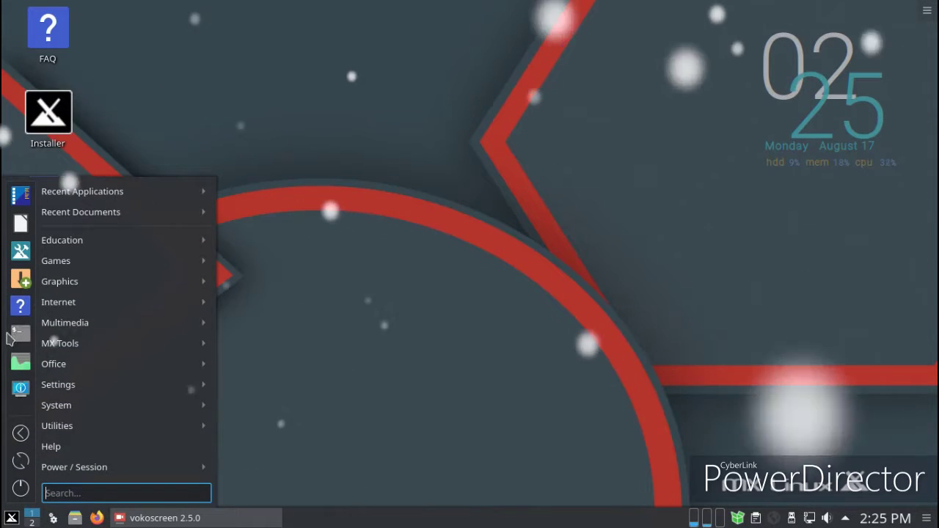
pyautogui.click(21, 253)
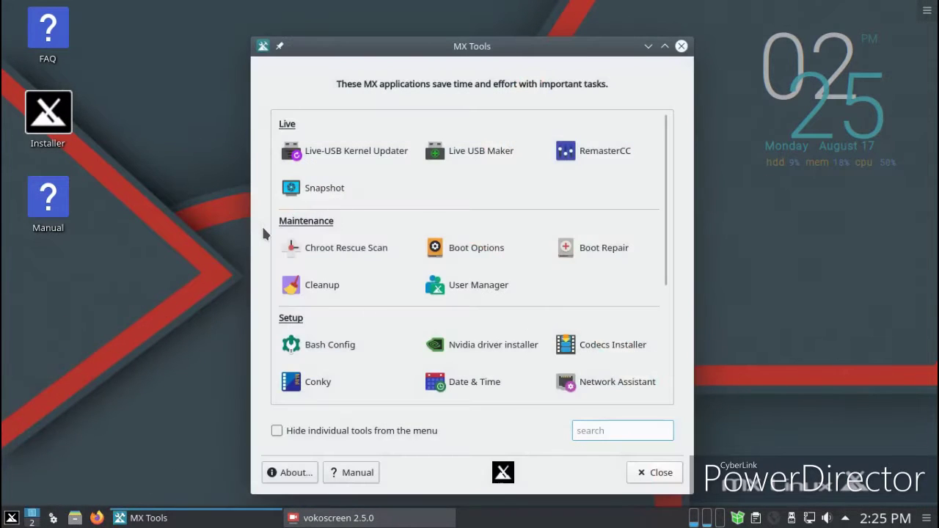
pyautogui.click(665, 46)
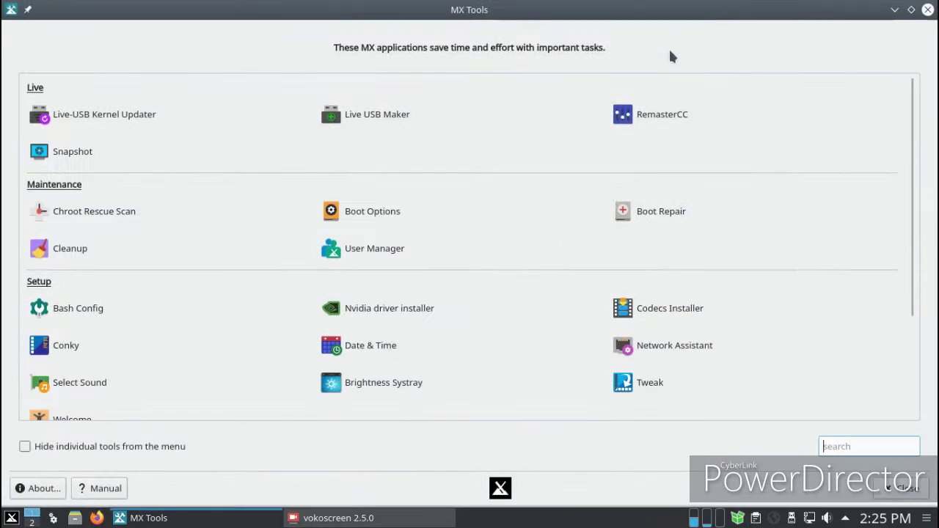
pyautogui.scroll(-2, 762, 366)
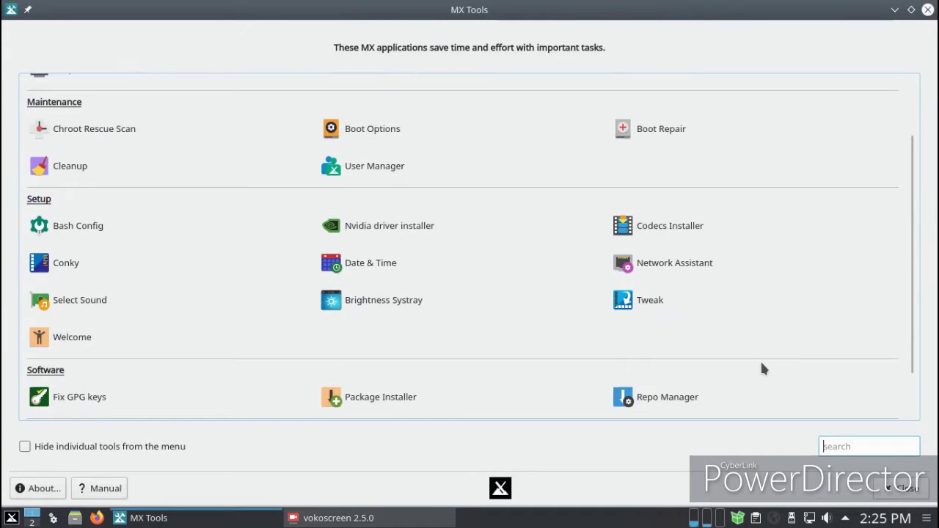
pyautogui.scroll(-2, 762, 367)
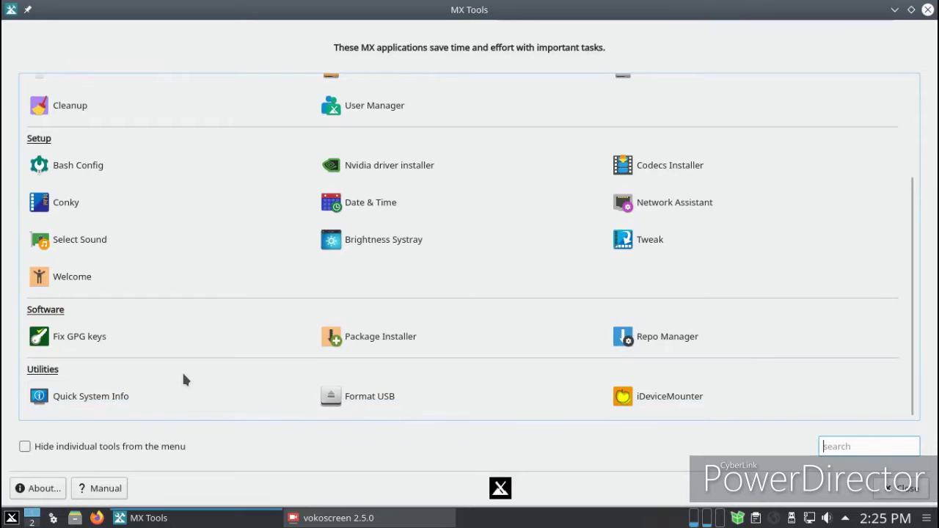
# Open the Conky tool, choose MX-Cowon_blue_dinreg.png as the config file, and close the tool.
pyautogui.click(33, 188)
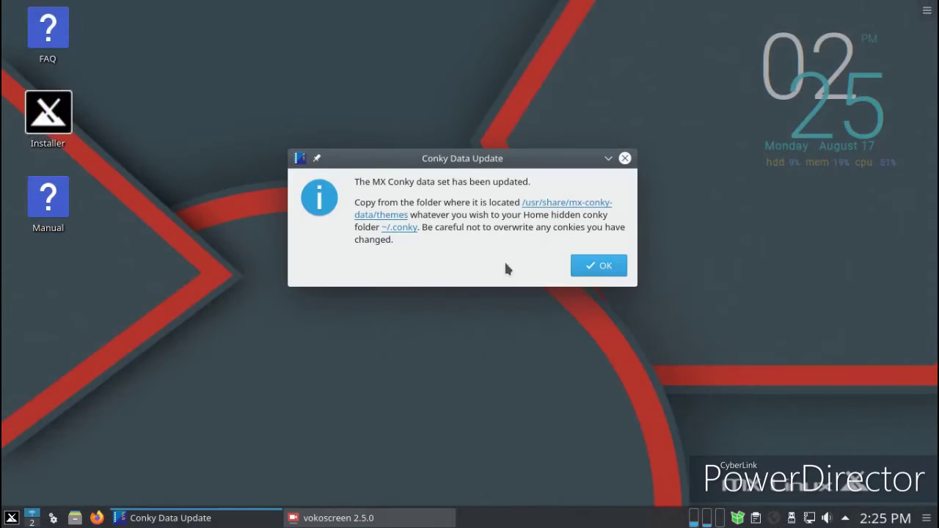
pyautogui.click(587, 266)
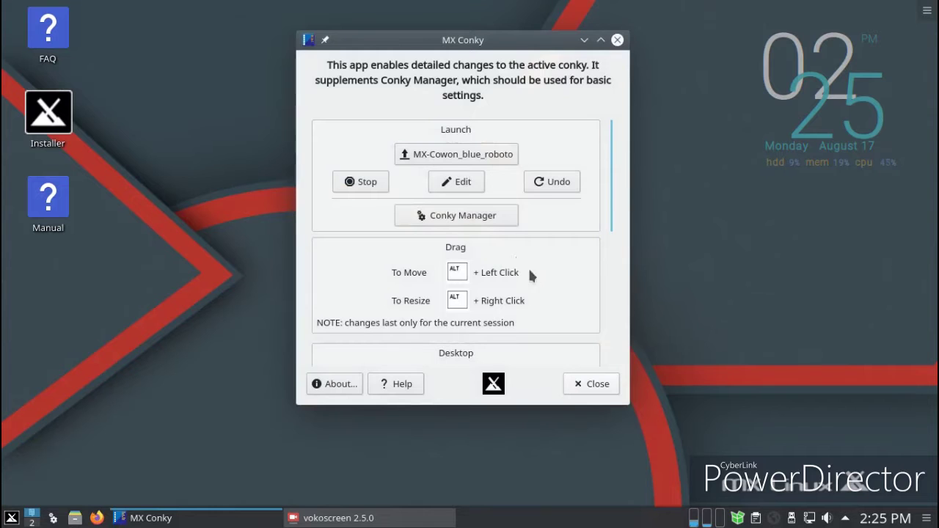
pyautogui.click(445, 158)
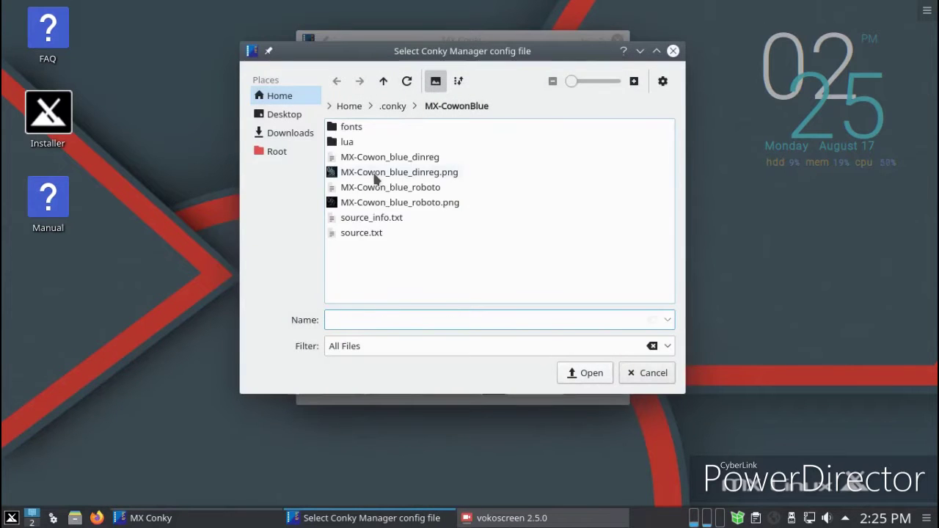
pyautogui.doubleClick(375, 179)
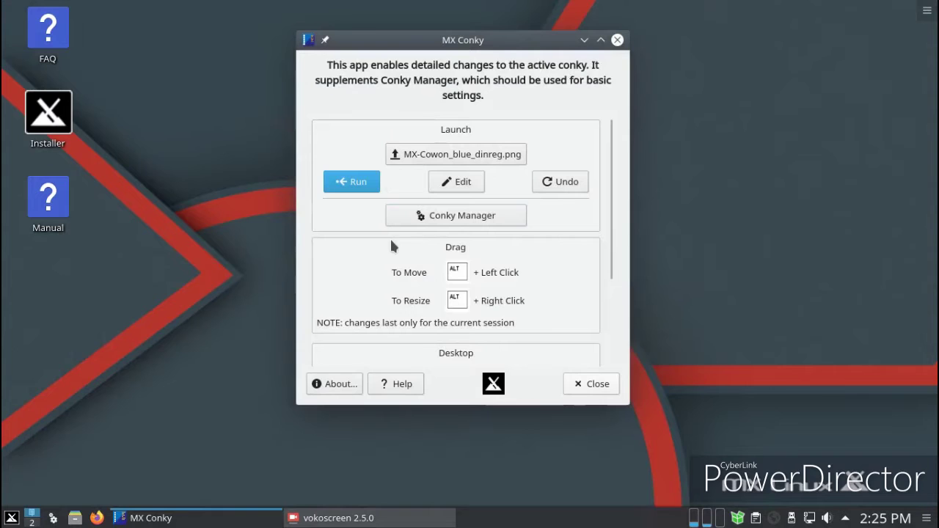
pyautogui.click(594, 383)
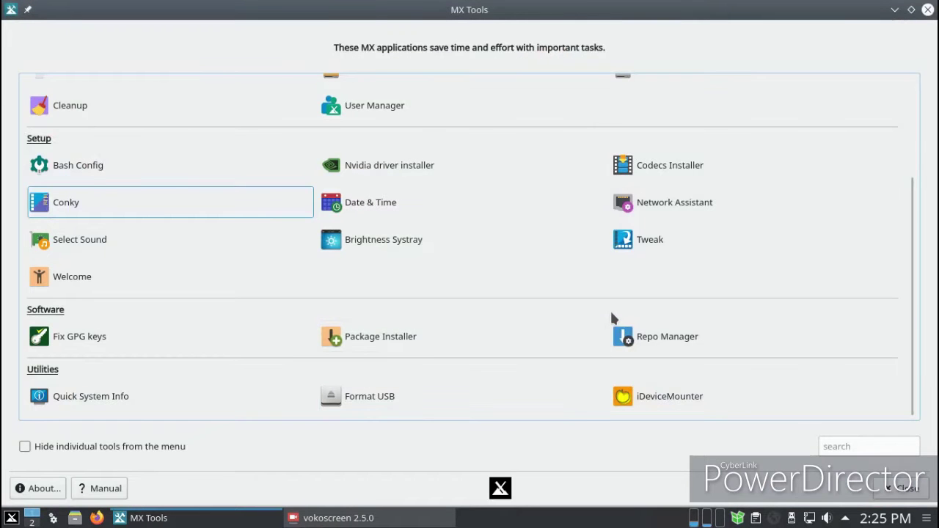
# Open Boot Repair from the Maintenance tools with the root password, view its options, and close it without applying anything.
pyautogui.scroll(2, 367, 259)
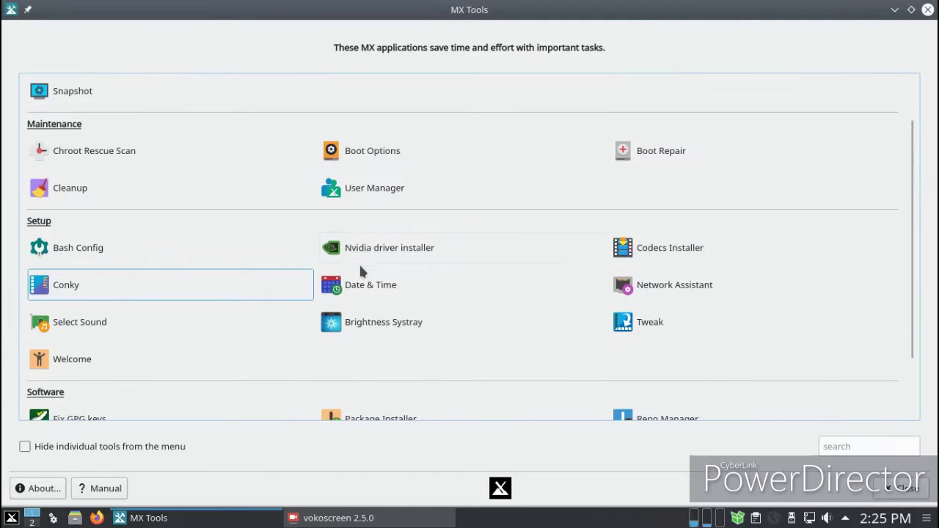
pyautogui.scroll(2, 361, 269)
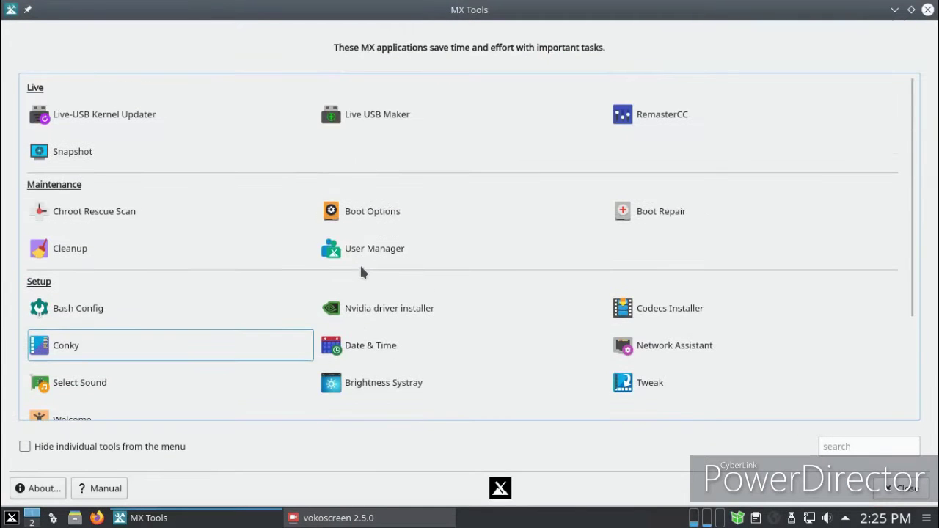
pyautogui.click(661, 209)
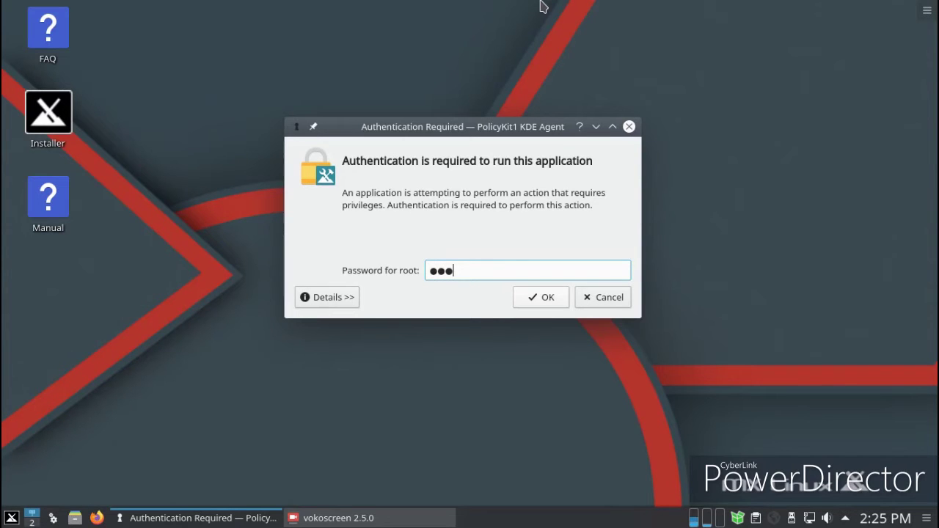
pyautogui.press('Return')
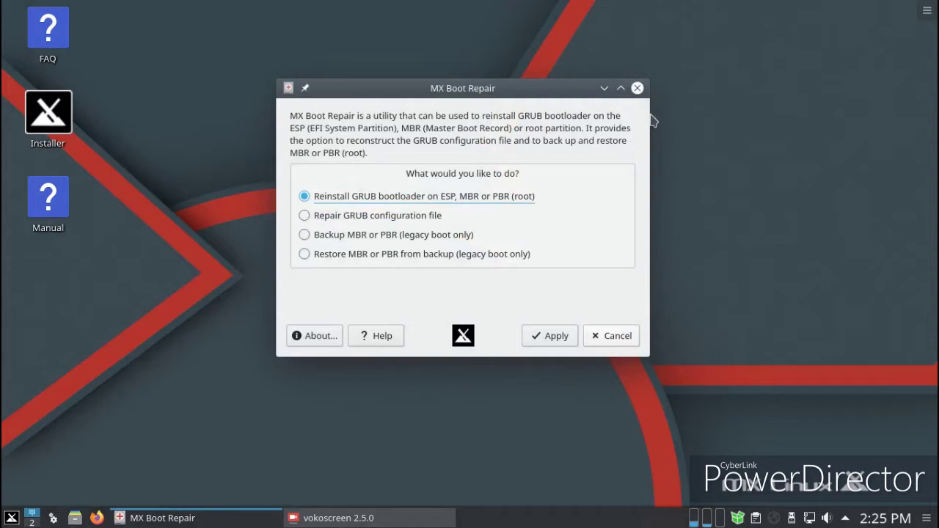
pyautogui.click(637, 88)
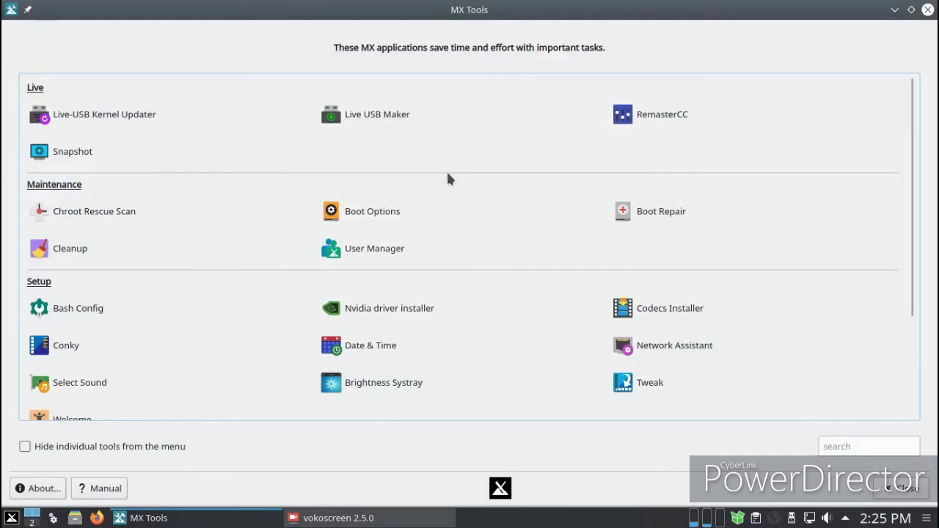
# Open Tweak from the Setup tools and view its Plasma and Other settings without changing them.
pyautogui.scroll(-1, 450, 179)
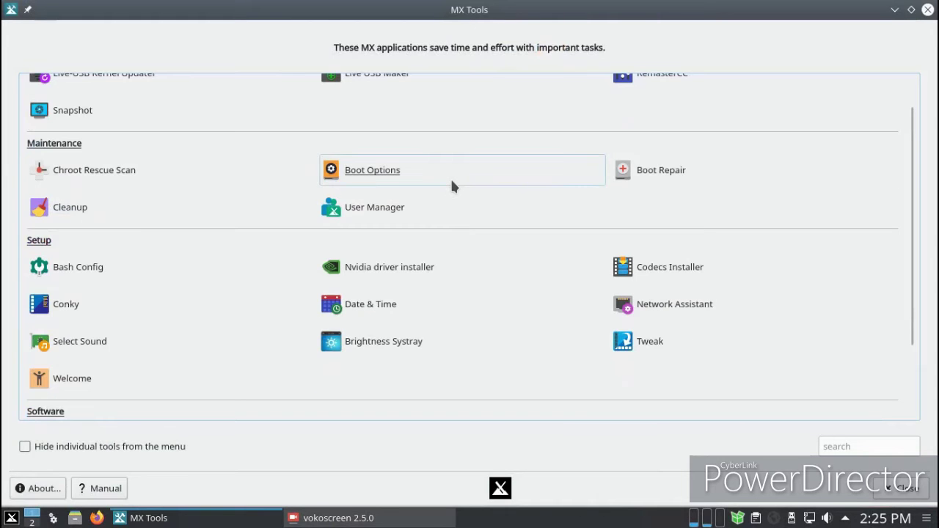
pyautogui.click(651, 349)
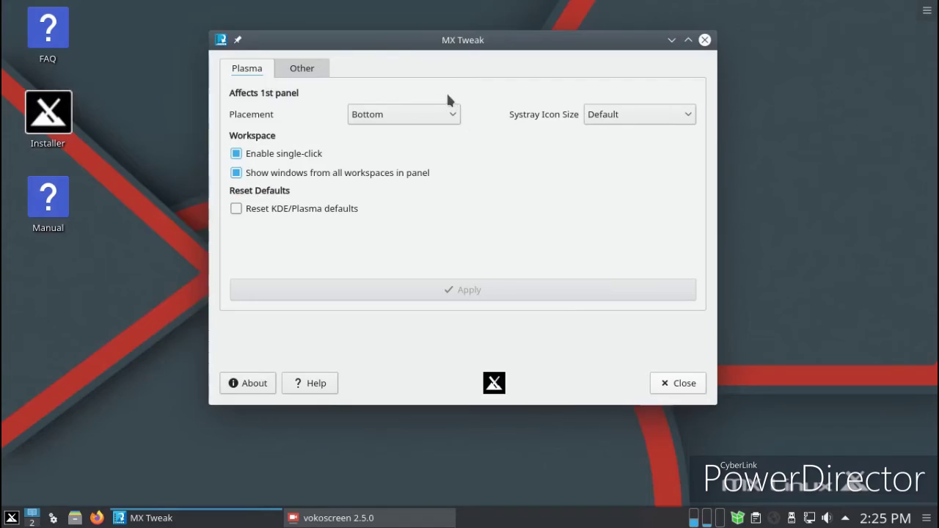
pyautogui.click(302, 68)
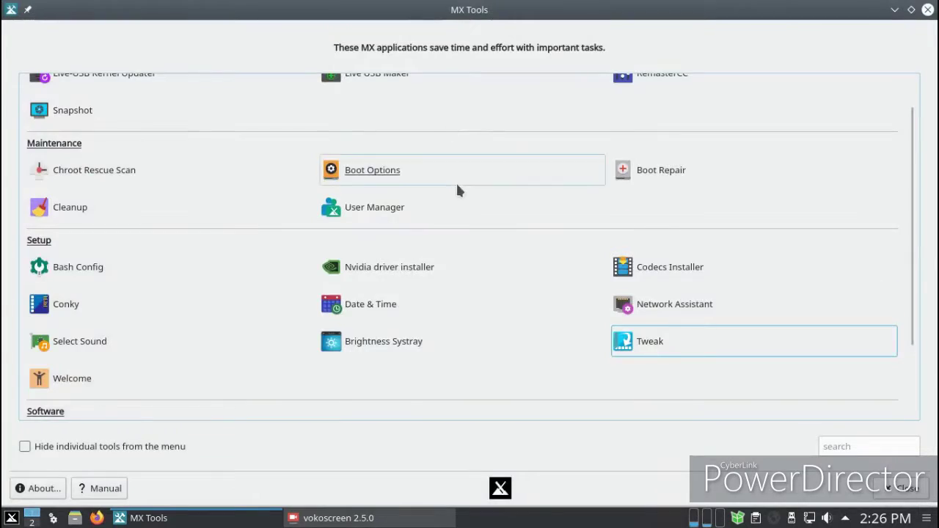
# Launch the Package Installer from the Software tools and authenticate with the root password.
pyautogui.scroll(-2, 462, 195)
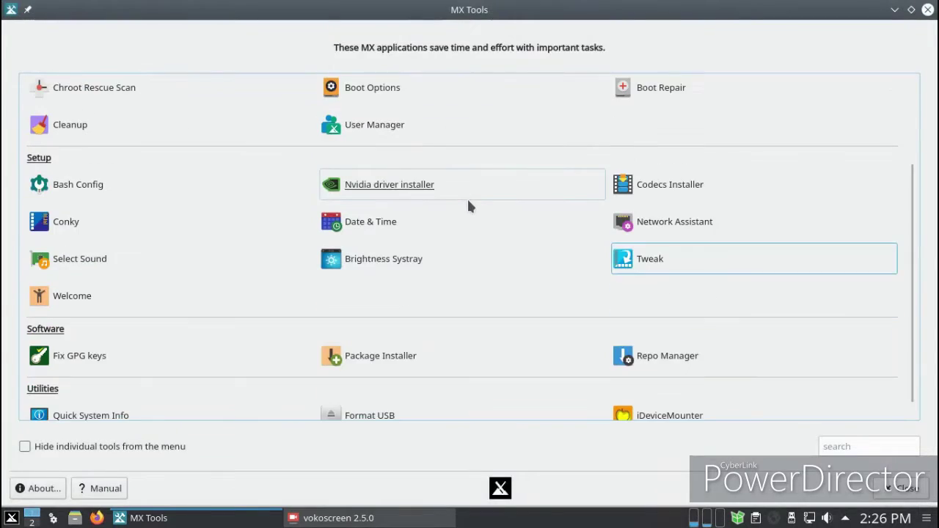
pyautogui.click(381, 364)
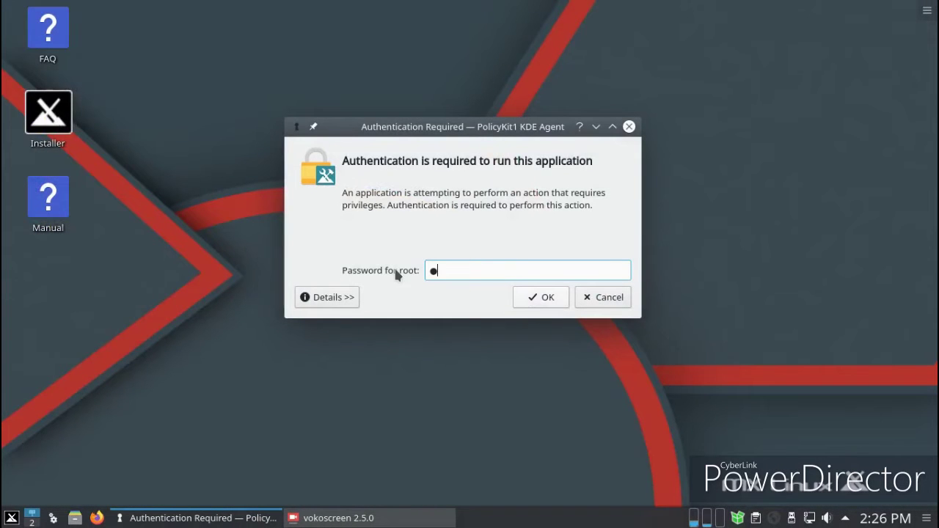
pyautogui.press('Return')
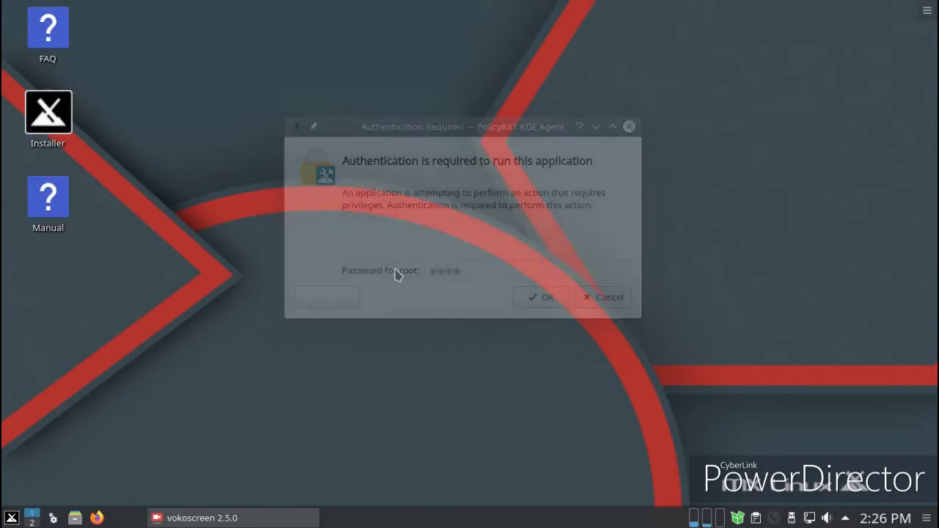
# Select the Adapta Gtk Theme from the Themes category of the popular applications for installation.
pyautogui.scroll(-2, 381, 286)
pyautogui.scroll(-5, 378, 286)
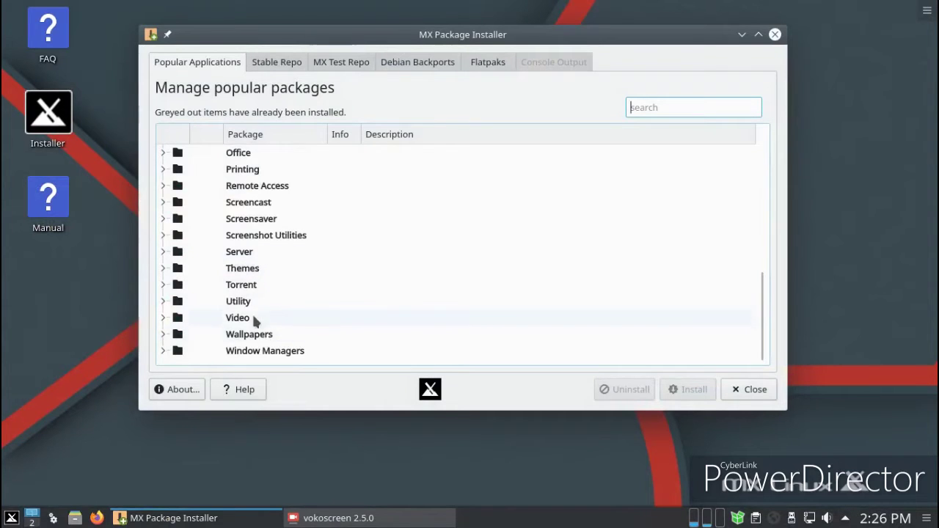
pyautogui.doubleClick(243, 269)
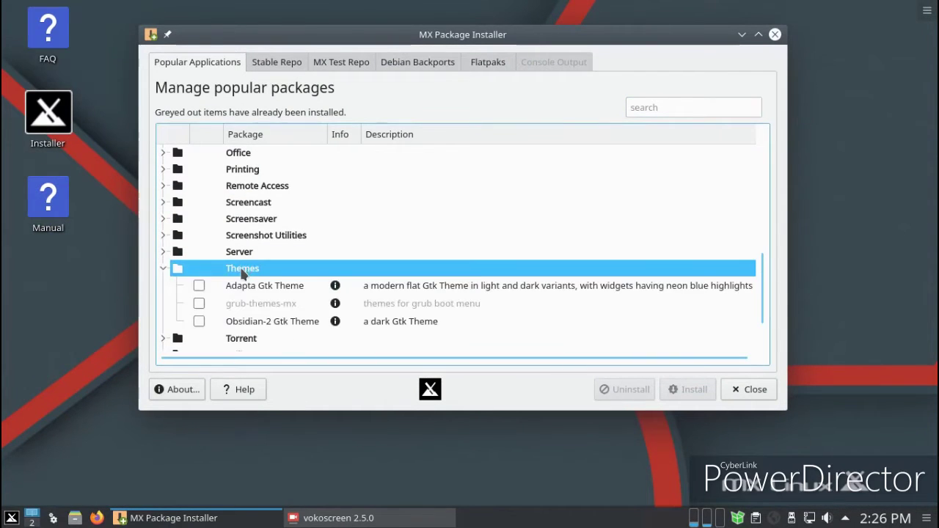
pyautogui.click(210, 287)
pyautogui.click(199, 286)
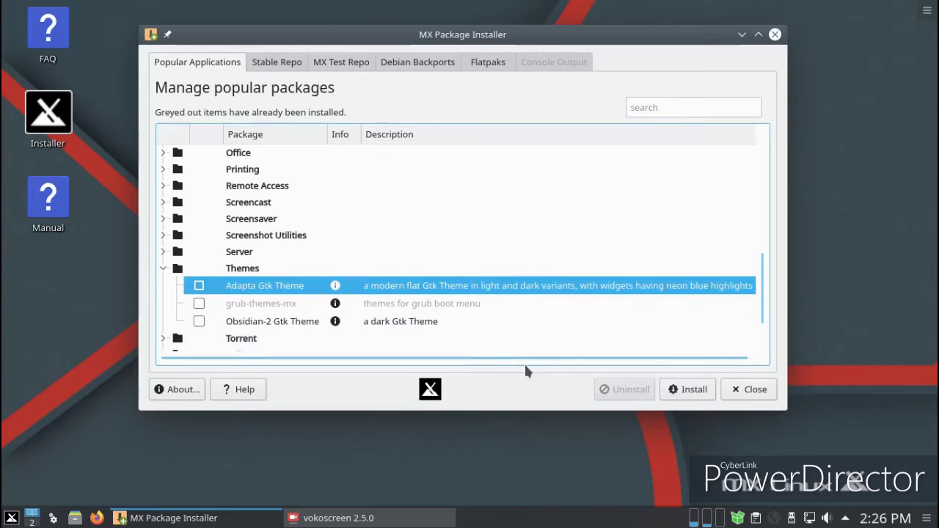
# Install the selected adapta-gtk-theme package, accepting the listed changes, and close the Package Installer.
pyautogui.click(697, 395)
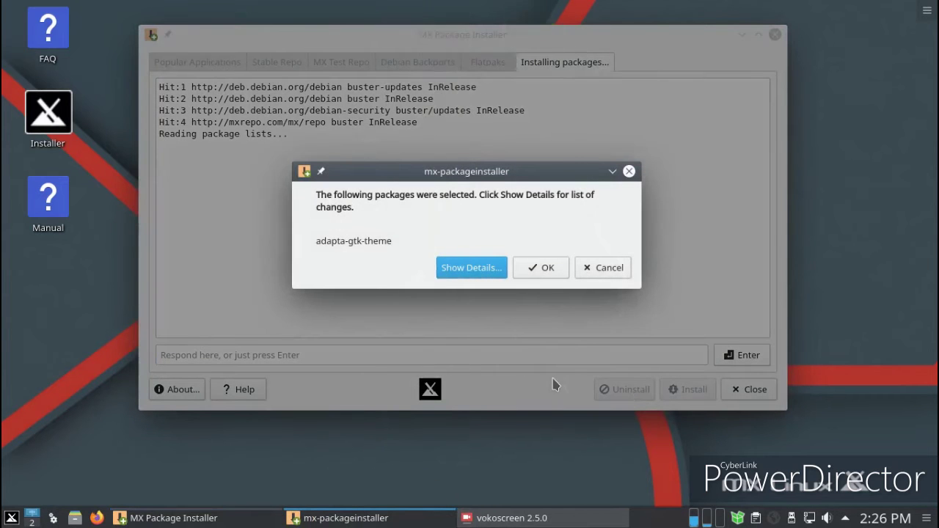
pyautogui.click(543, 268)
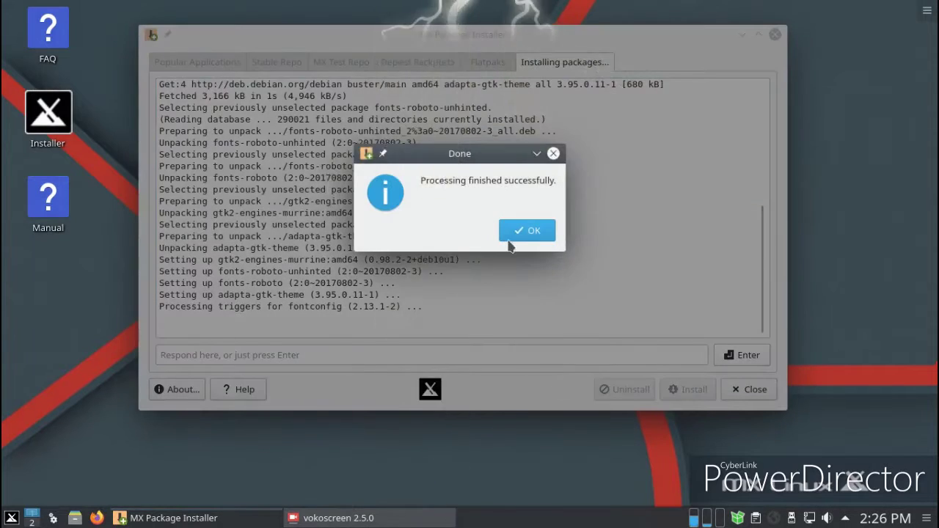
pyautogui.click(510, 231)
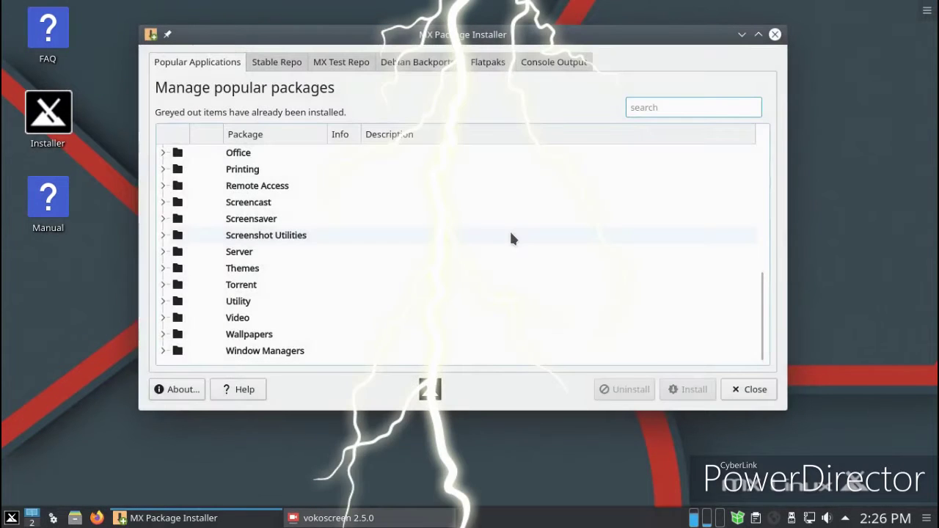
pyautogui.click(746, 392)
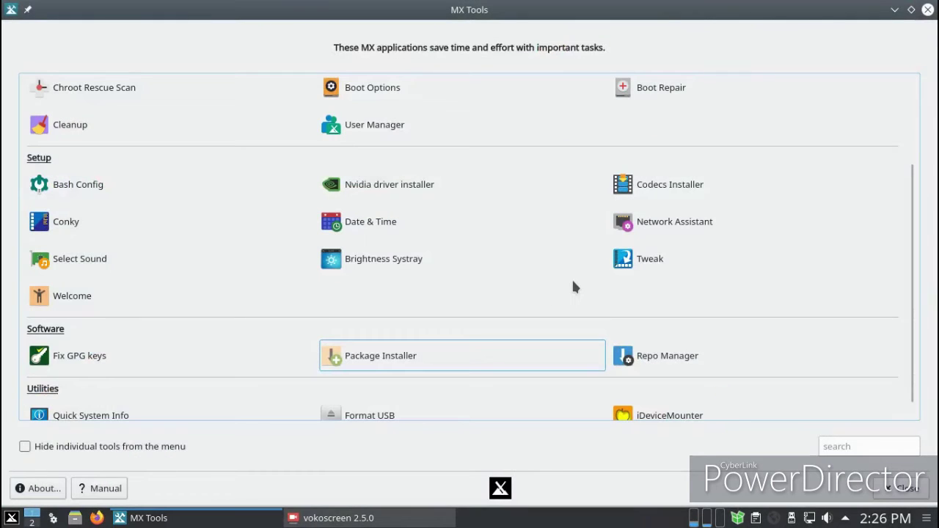
# Open Bash Config from the Setup tools and return to MX Tools.
pyautogui.scroll(-1, 573, 286)
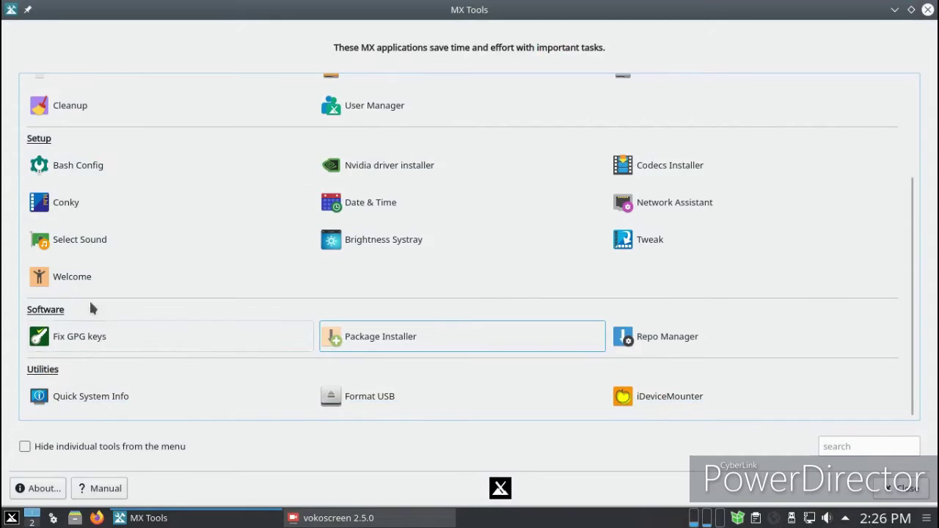
pyautogui.click(80, 164)
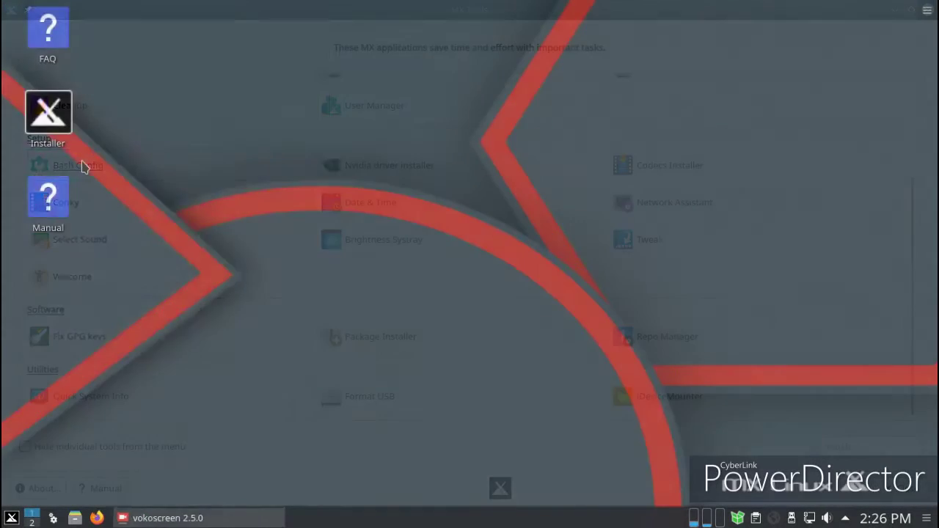
pyautogui.click(287, 314)
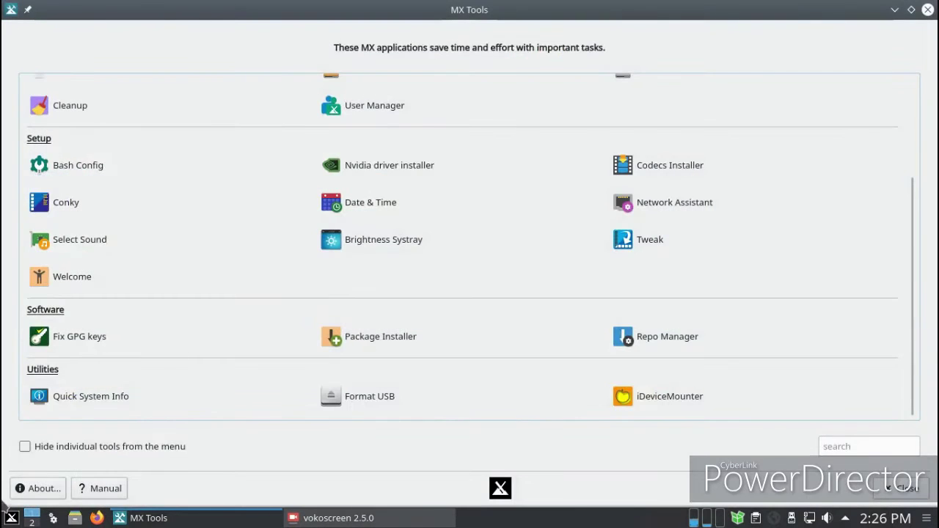
# Open RemasterCC from the Live tools to view its persistence and remaster options, then close it along with MX Tools.
pyautogui.scroll(4, 117, 205)
pyautogui.scroll(1, 124, 227)
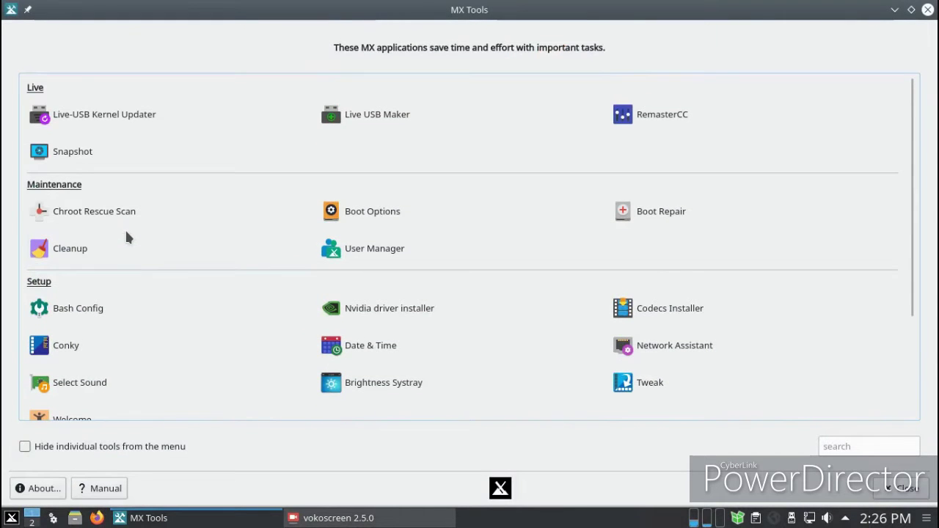
pyautogui.click(662, 117)
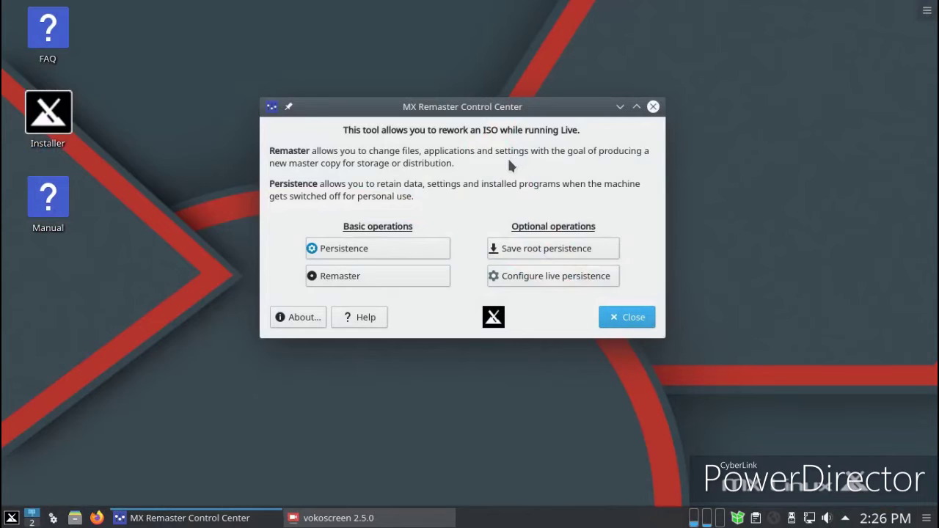
pyautogui.click(633, 321)
pyautogui.scroll(-1, 440, 277)
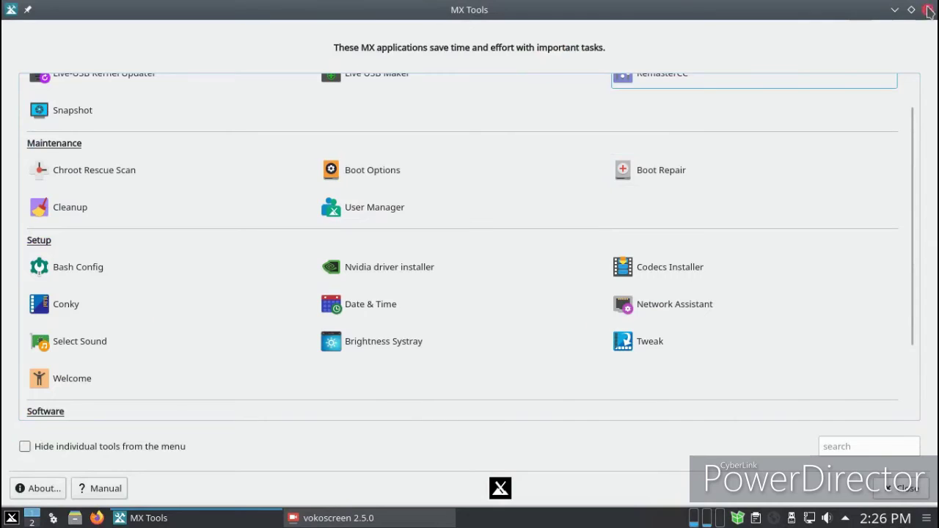
pyautogui.click(928, 10)
# Open Midnight Commander from the System applications, browse to the Public folder in its second pane, and close it.
pyautogui.click(11, 518)
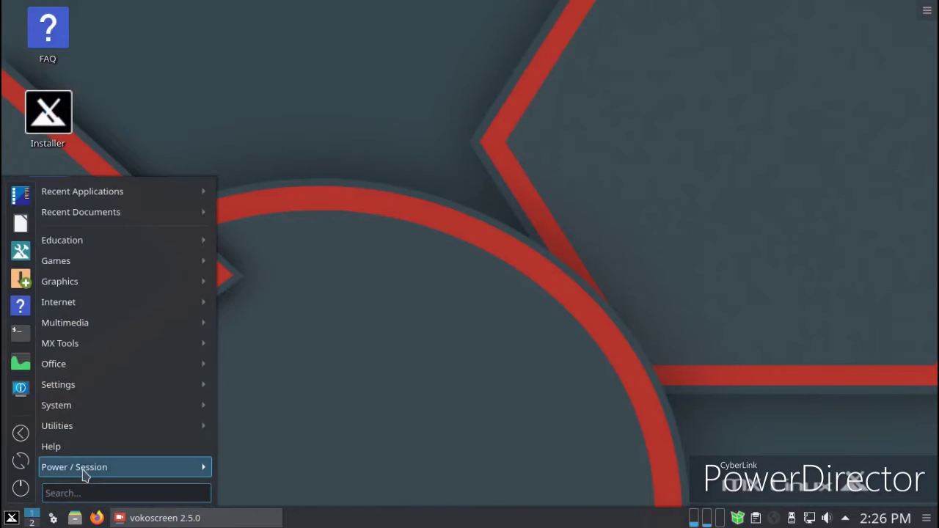
pyautogui.moveTo(96, 433)
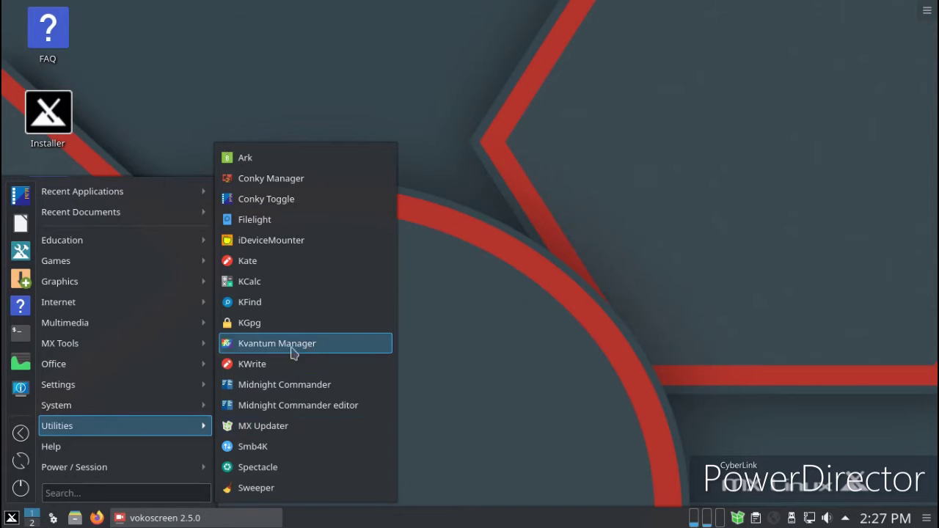
pyautogui.moveTo(87, 405)
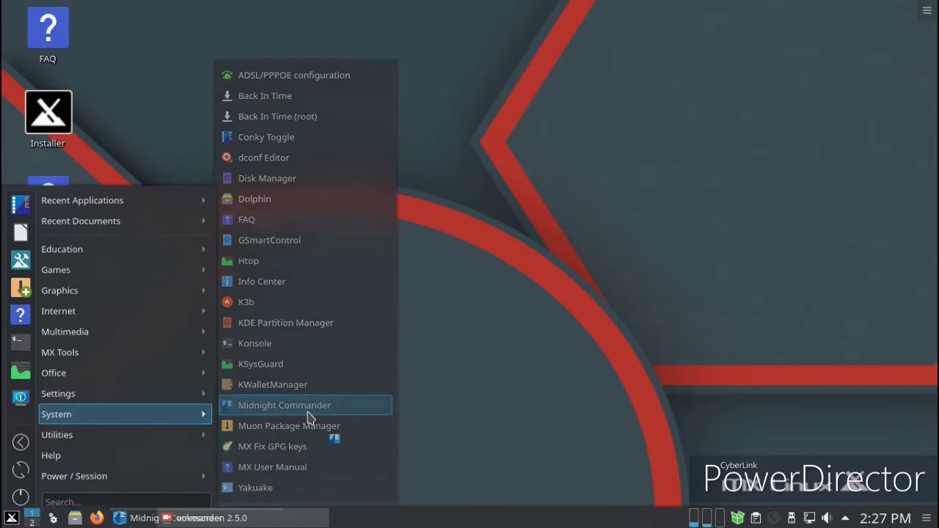
pyautogui.click(311, 409)
pyautogui.moveTo(202, 18); pyautogui.dragTo(367, 37)
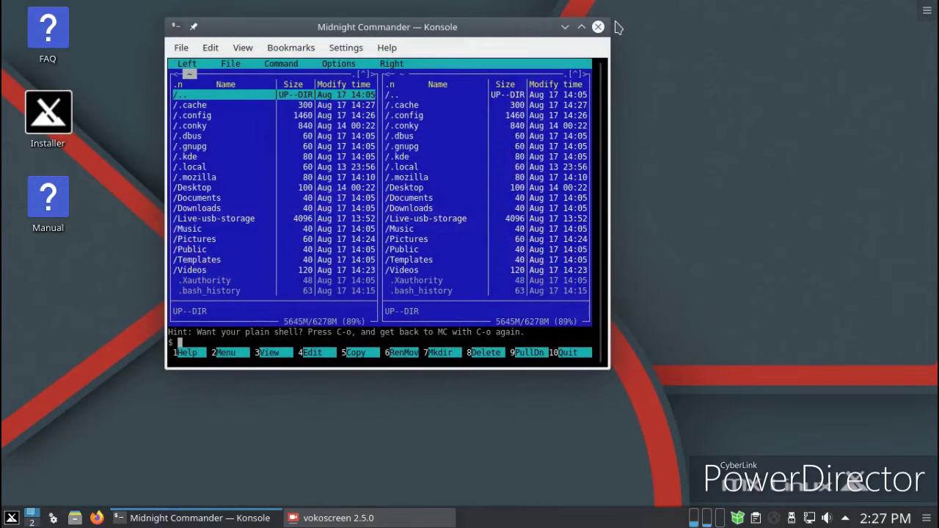
pyautogui.click(208, 168)
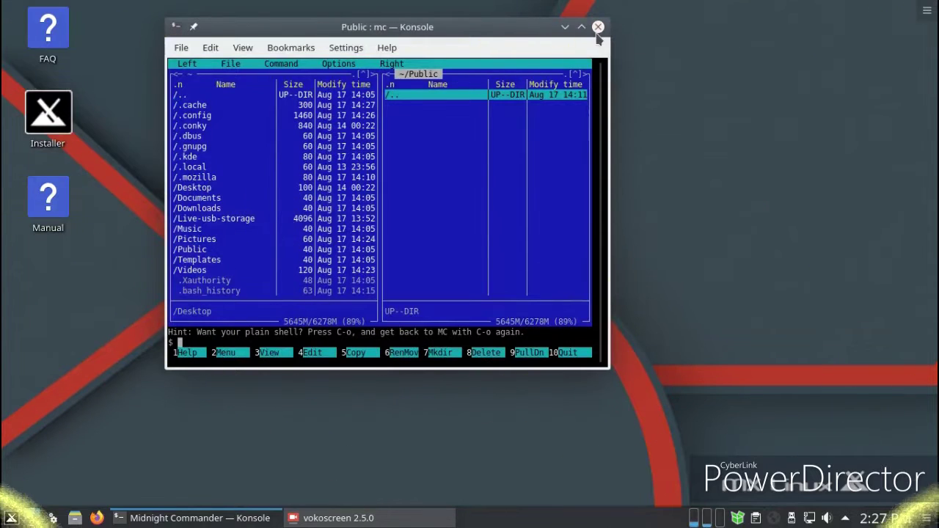
pyautogui.click(598, 28)
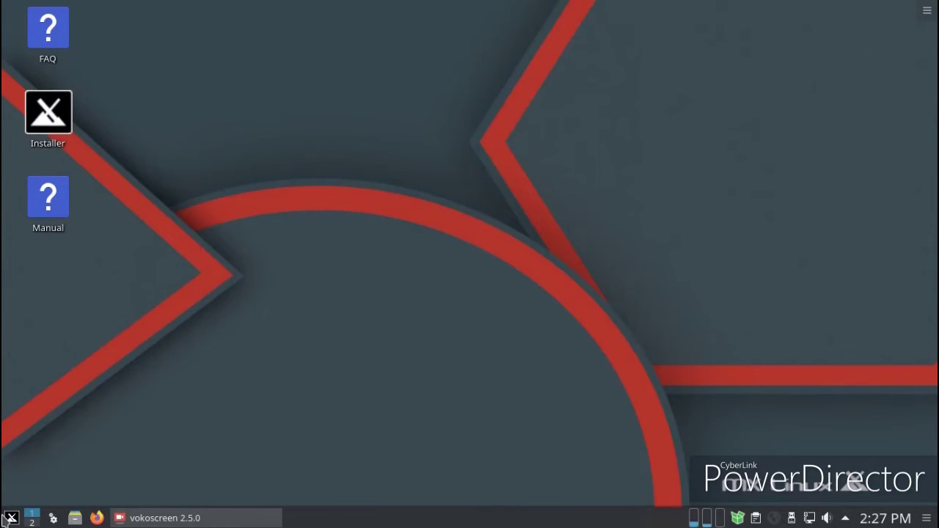
# Open MX Select Sound from the MX Tools applications, view the available sound cards, and close it without applying anything.
pyautogui.click(11, 518)
pyautogui.moveTo(108, 353)
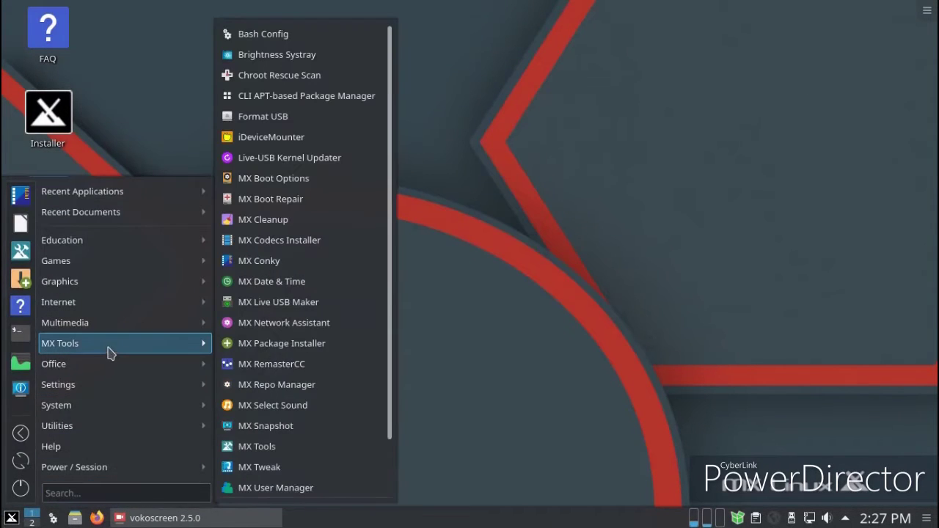
pyautogui.click(341, 405)
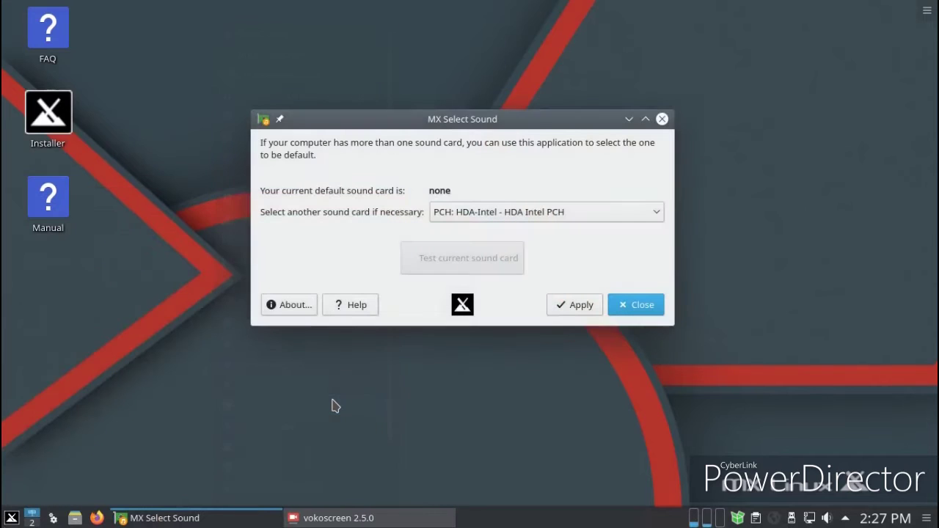
pyautogui.click(500, 212)
pyautogui.click(497, 215)
pyautogui.click(662, 119)
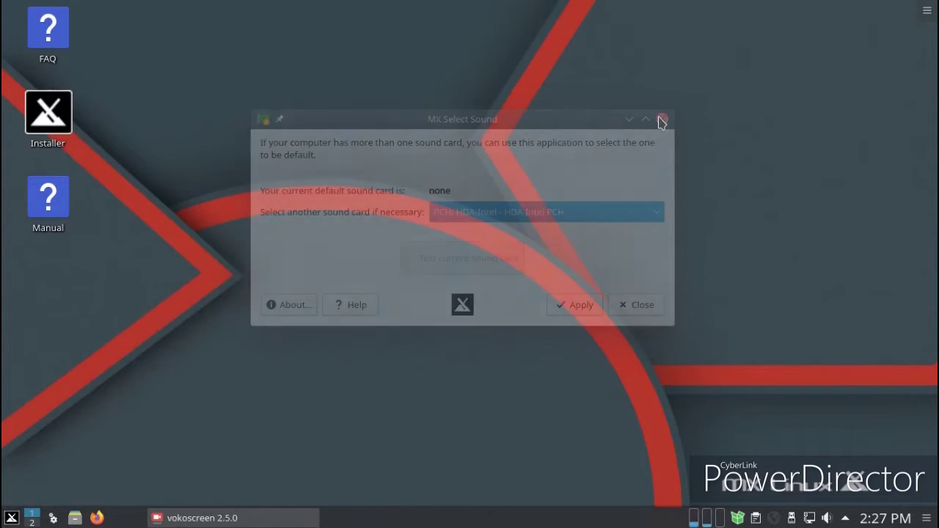
# Open KMahjongg from the Games applications, view its board, and close the game.
pyautogui.click(11, 518)
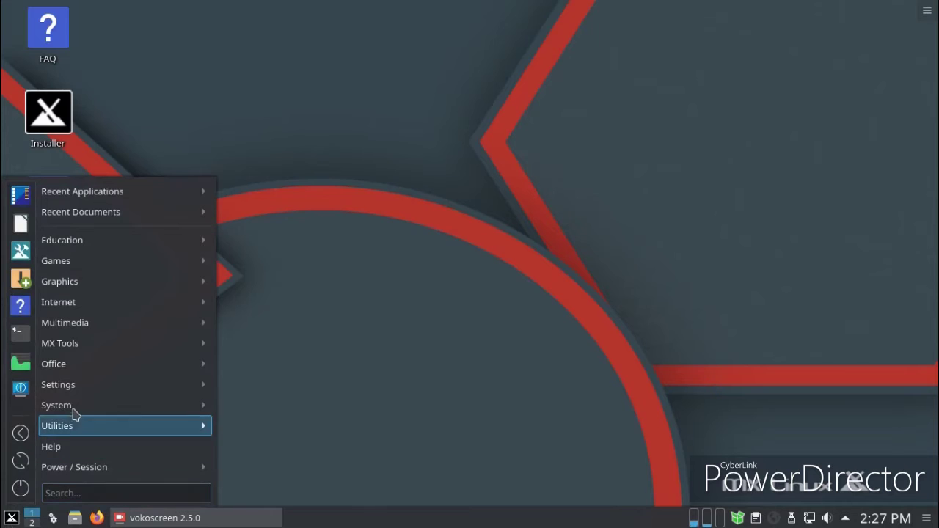
pyautogui.moveTo(113, 323)
pyautogui.moveTo(114, 307)
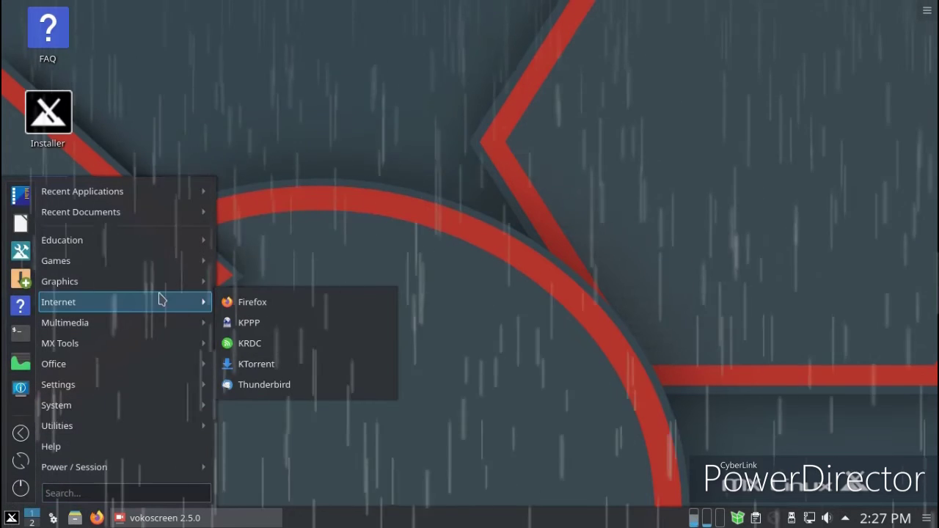
pyautogui.moveTo(161, 287)
pyautogui.moveTo(160, 266)
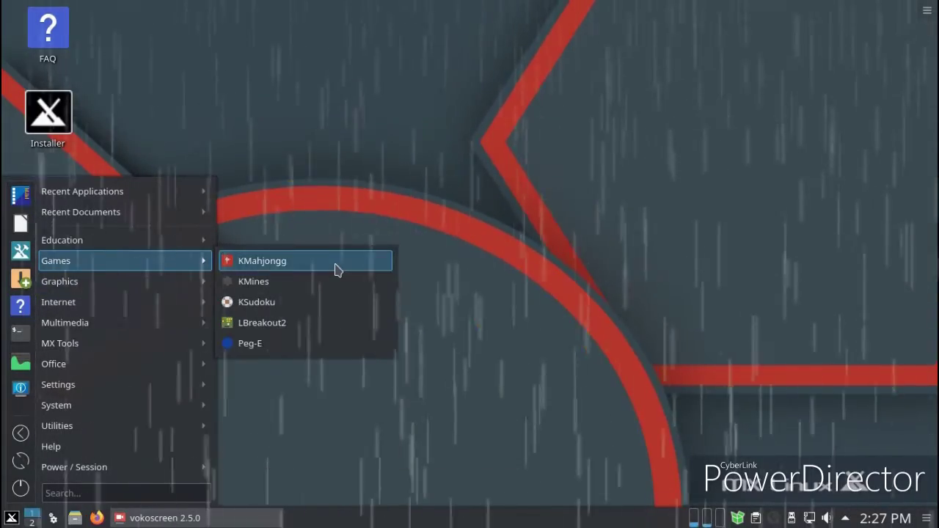
pyautogui.click(335, 267)
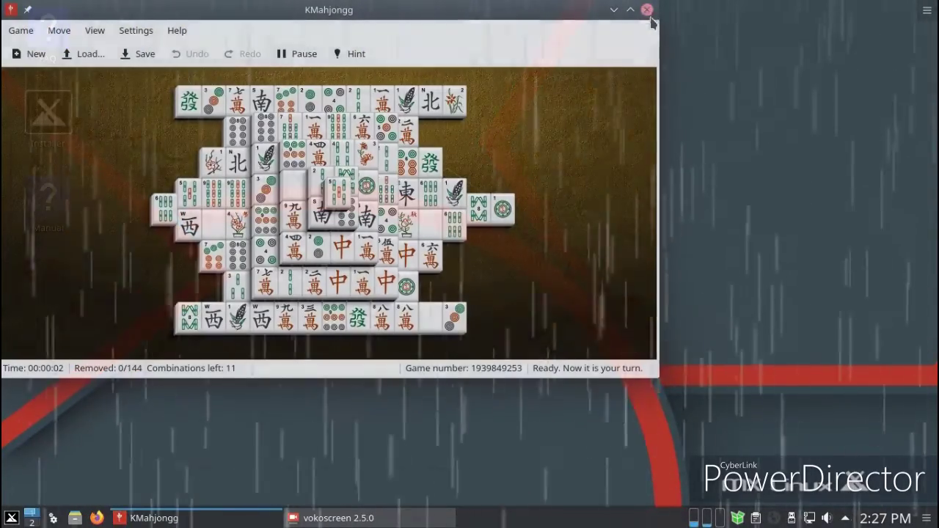
pyautogui.click(646, 10)
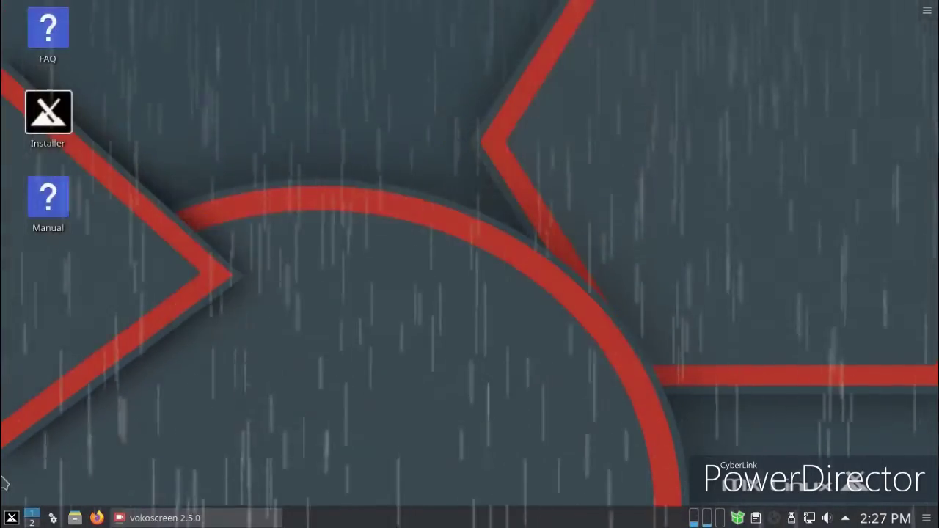
# Open MX User Manager from the MX Tools applications, entering the root password to authorize it.
pyautogui.click(11, 518)
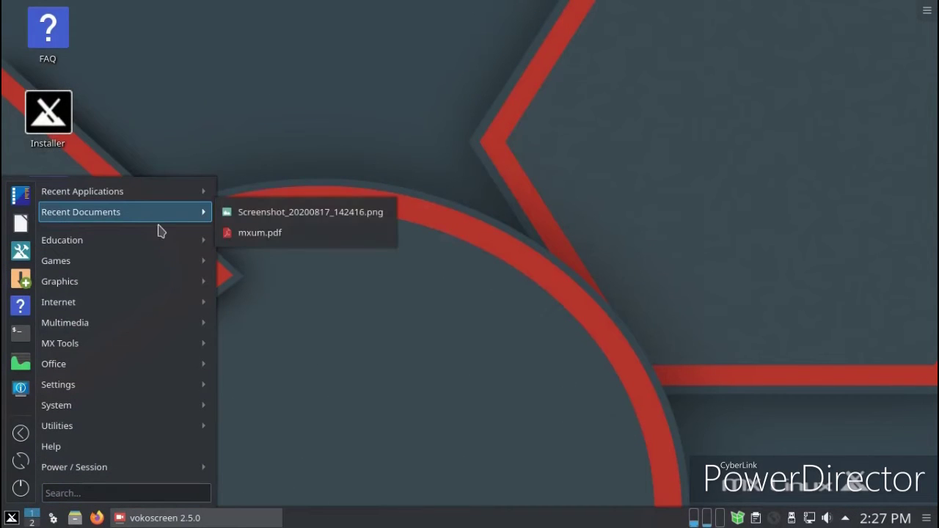
pyautogui.moveTo(162, 250)
pyautogui.moveTo(162, 269)
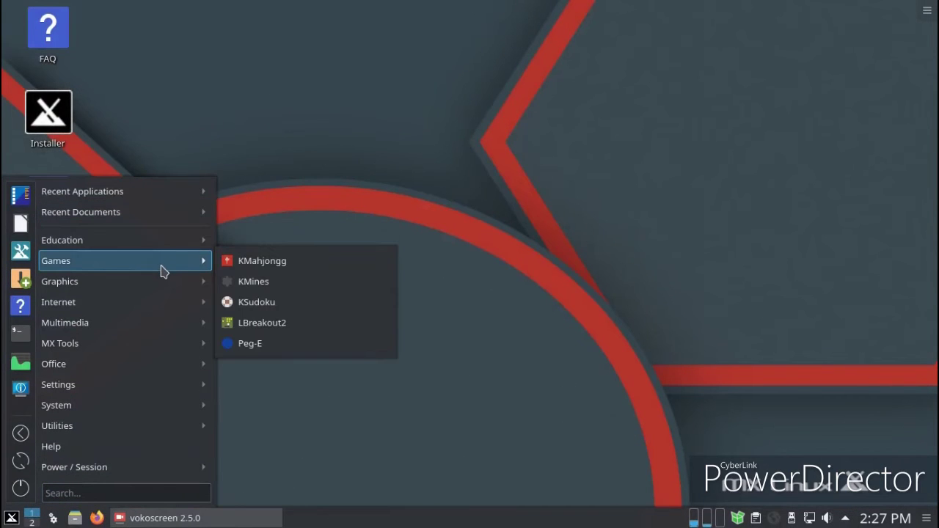
pyautogui.moveTo(166, 286)
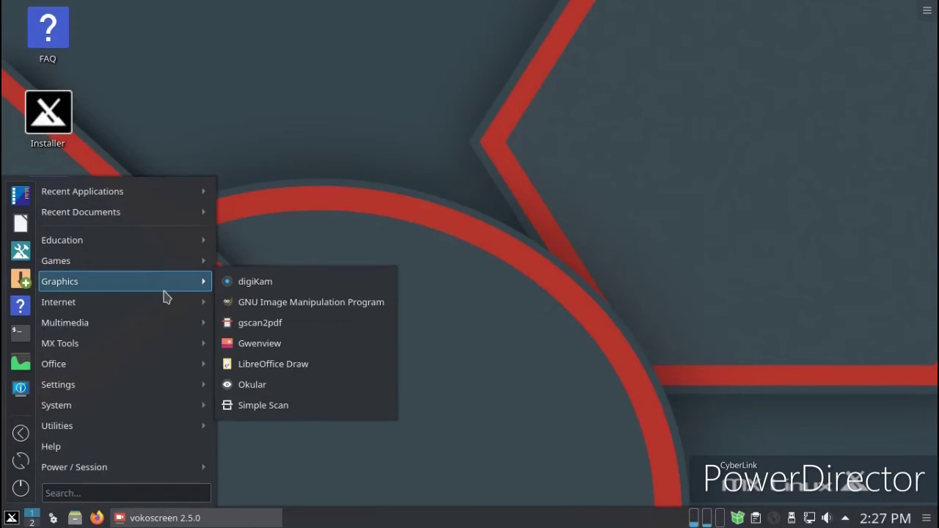
pyautogui.moveTo(166, 304)
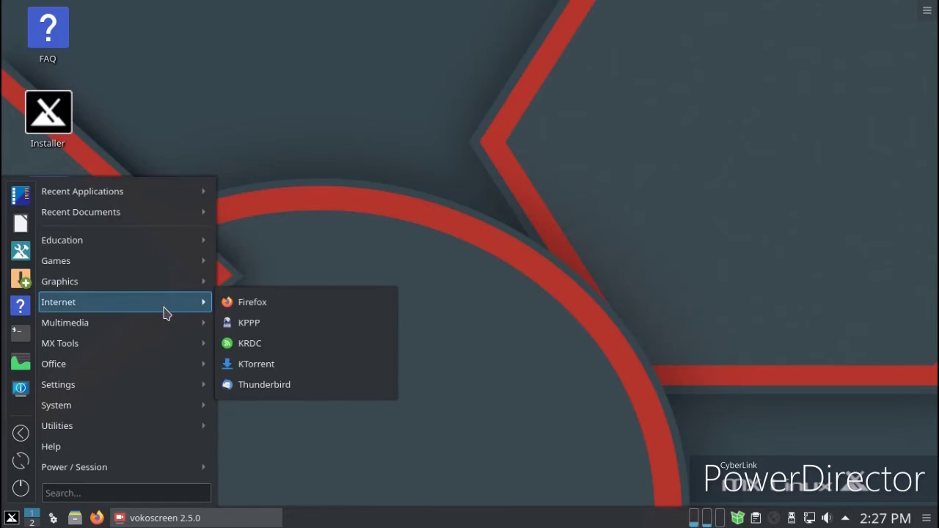
pyautogui.moveTo(165, 325)
pyautogui.moveTo(163, 367)
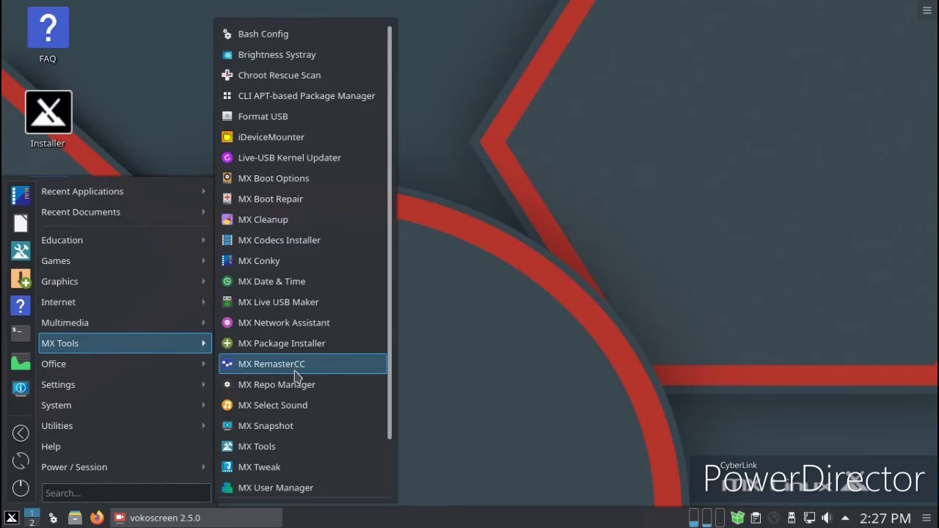
pyautogui.scroll(-1, 297, 376)
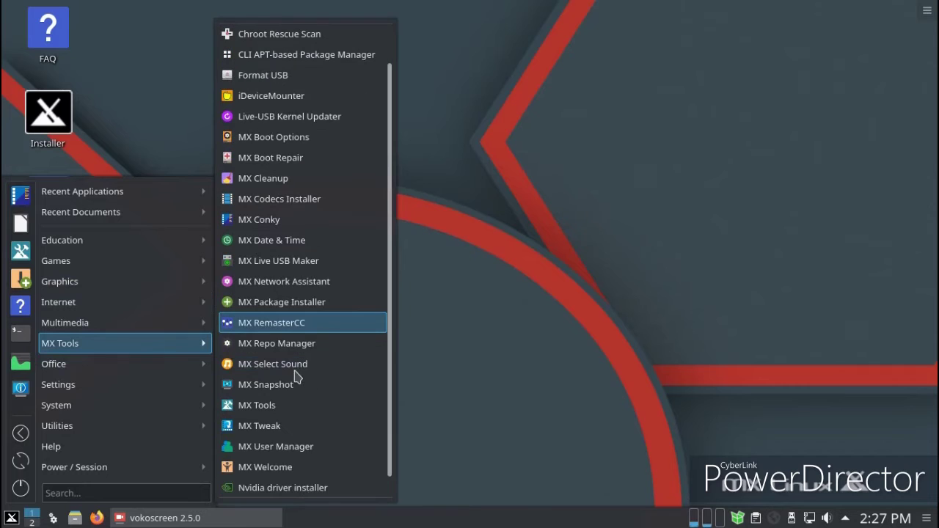
pyautogui.scroll(-1, 298, 376)
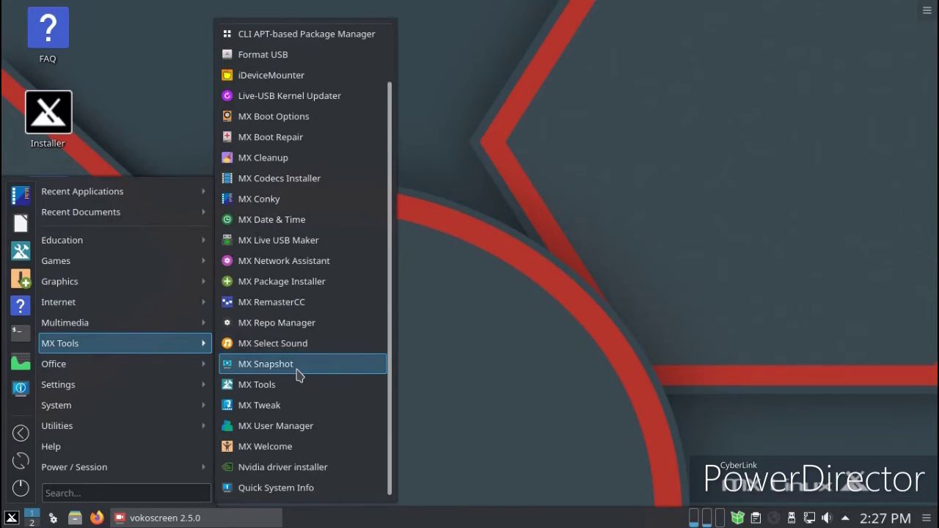
pyautogui.click(316, 427)
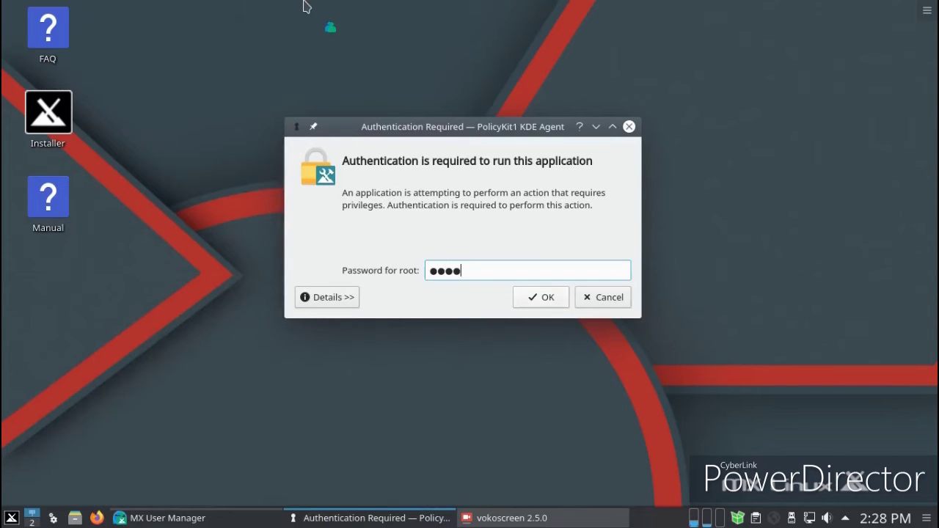
pyautogui.press('Return')
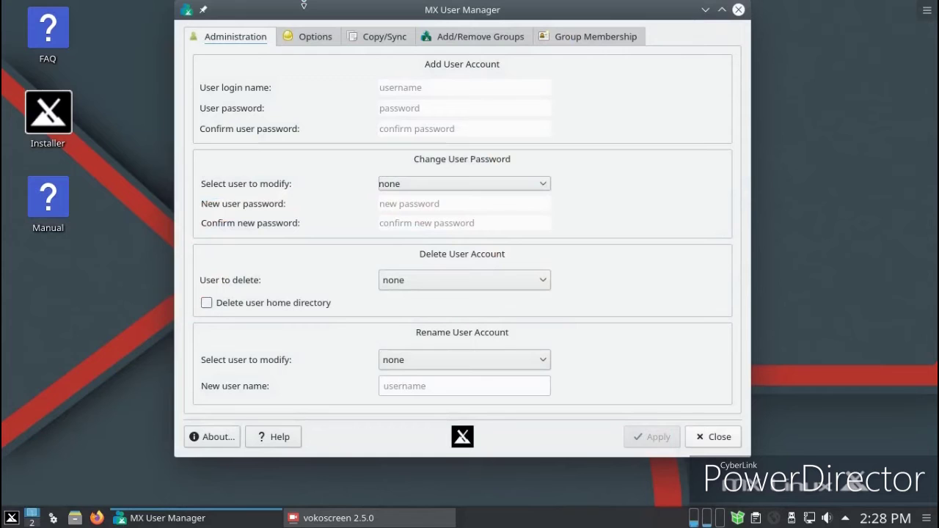
# View MX User Manager's Options, Add/Remove Groups and Group Membership pages, then close it without applying anything.
pyautogui.click(339, 30)
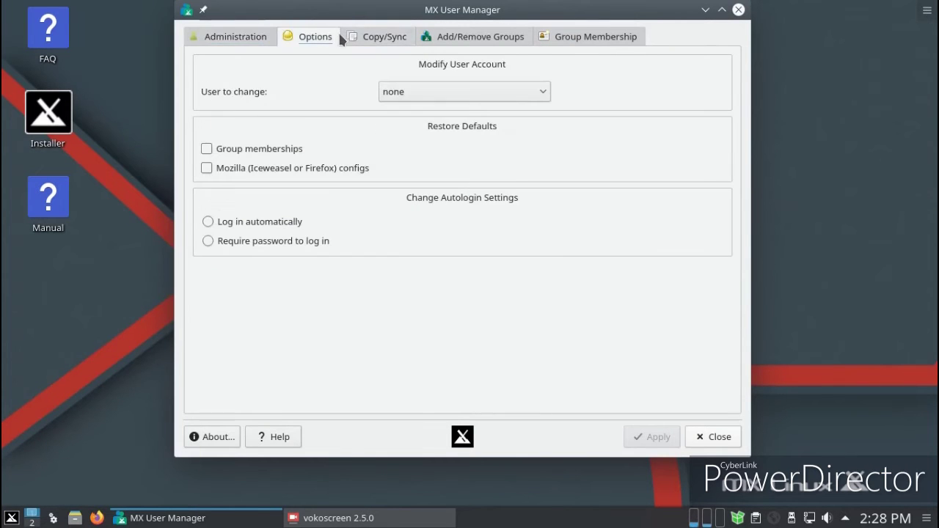
pyautogui.click(505, 38)
pyautogui.click(573, 40)
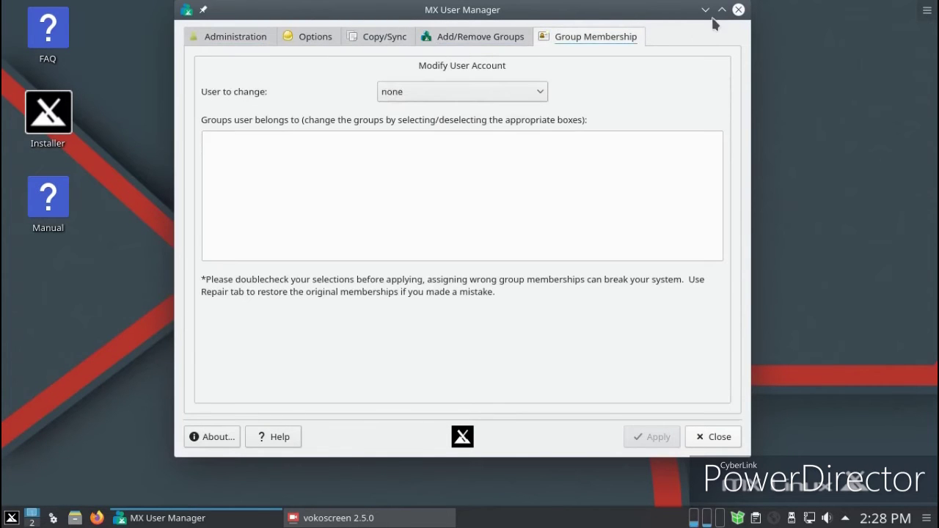
pyautogui.click(738, 10)
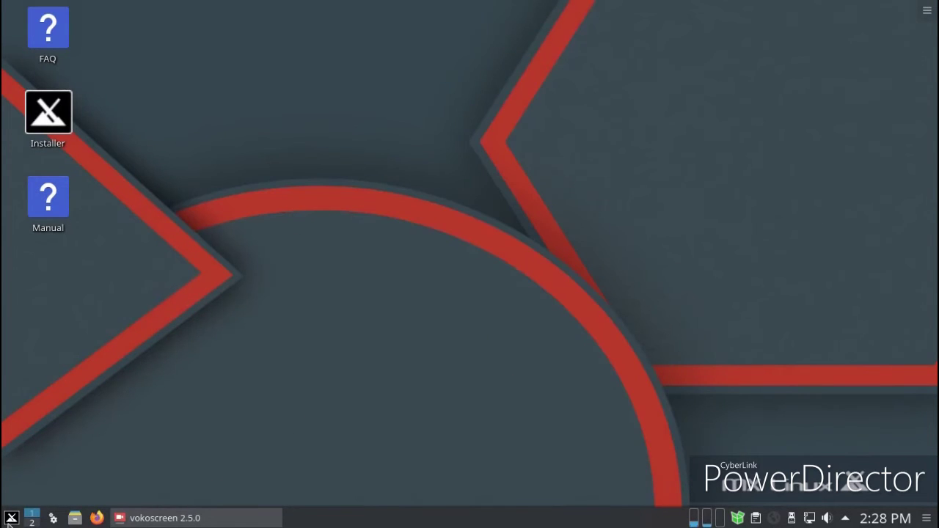
# Open Filelight from the Utilities applications, enlarge its window to view both disk usage charts in full, and close it.
pyautogui.click(11, 518)
pyautogui.moveTo(97, 427)
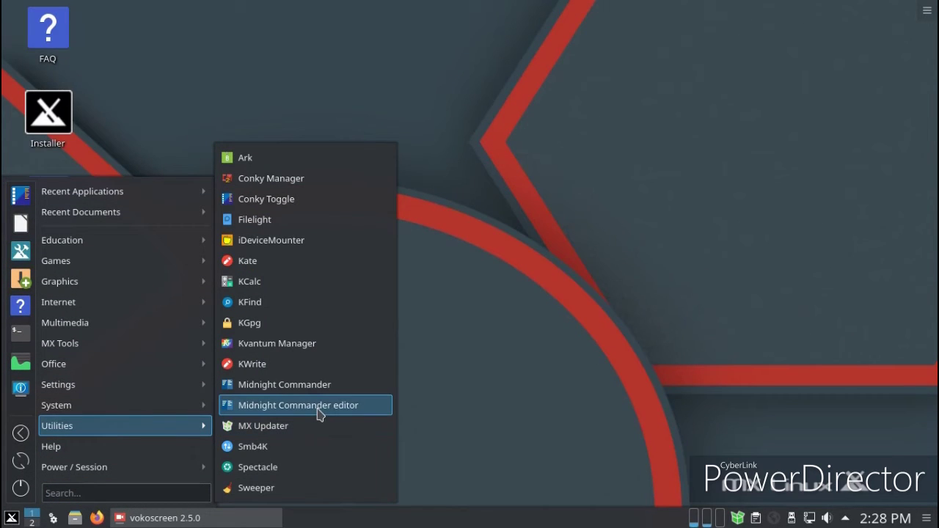
pyautogui.click(321, 220)
pyautogui.moveTo(403, 6); pyautogui.dragTo(509, 25)
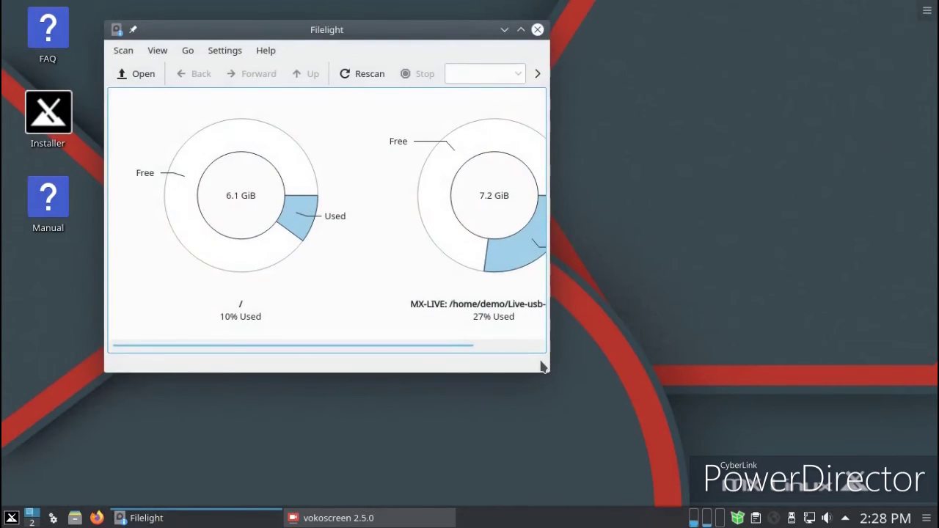
pyautogui.moveTo(541, 363); pyautogui.dragTo(796, 424)
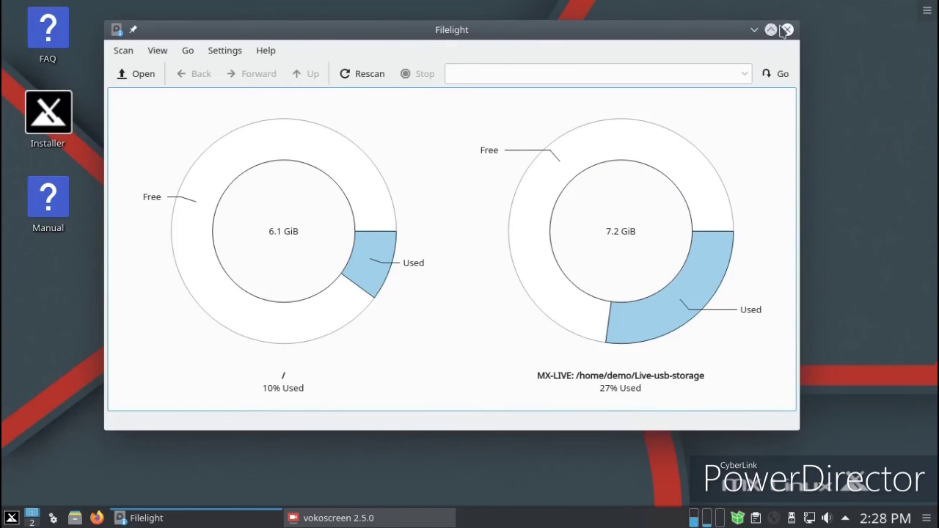
pyautogui.click(787, 30)
# Open Conky Manager from the Utilities applications and move its window clear of the desktop widget area.
pyautogui.click(11, 518)
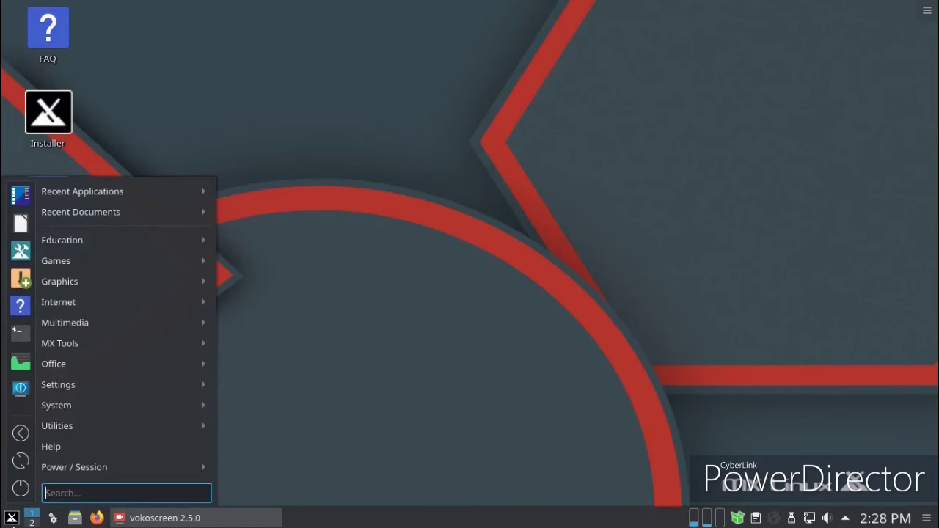
pyautogui.moveTo(140, 343)
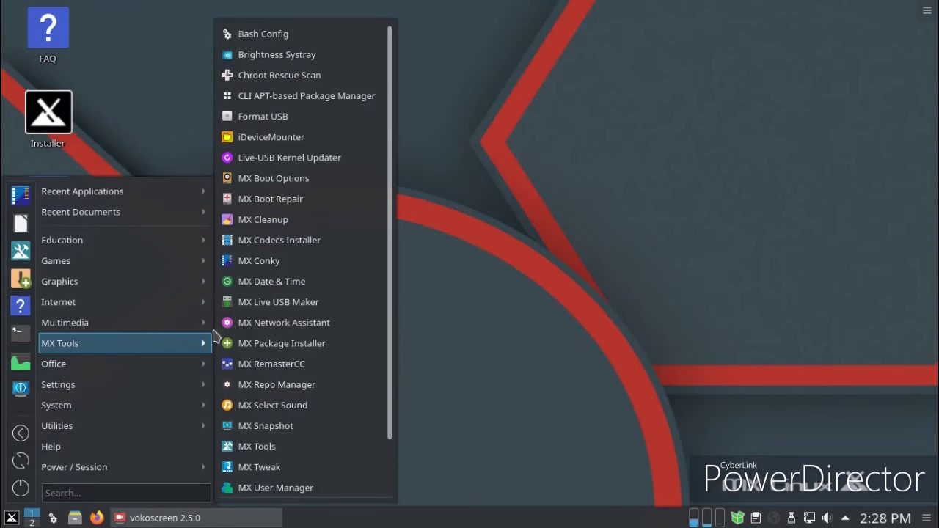
pyautogui.scroll(-1, 325, 337)
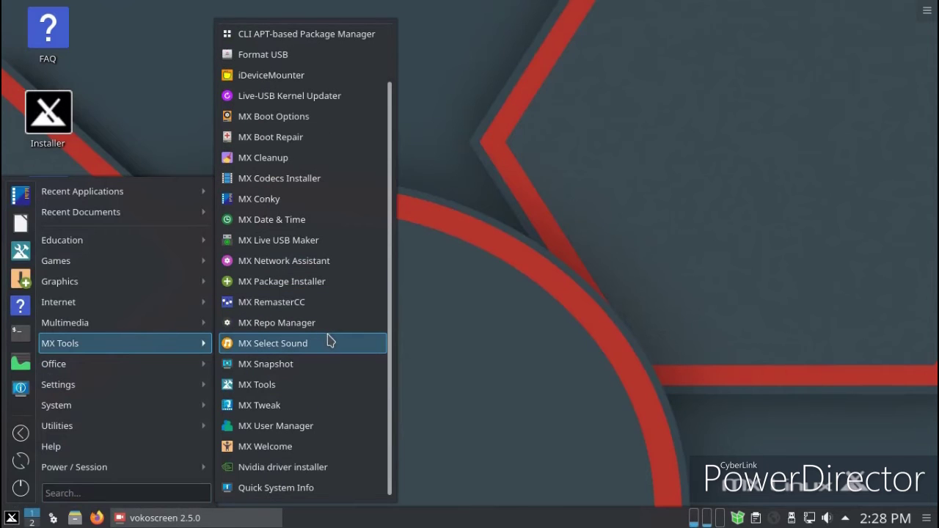
pyautogui.scroll(1, 328, 339)
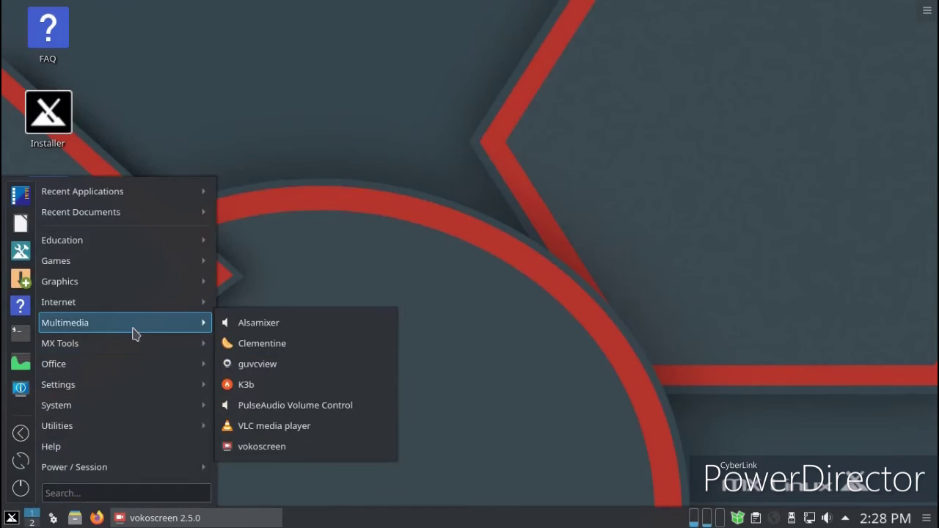
pyautogui.moveTo(132, 302)
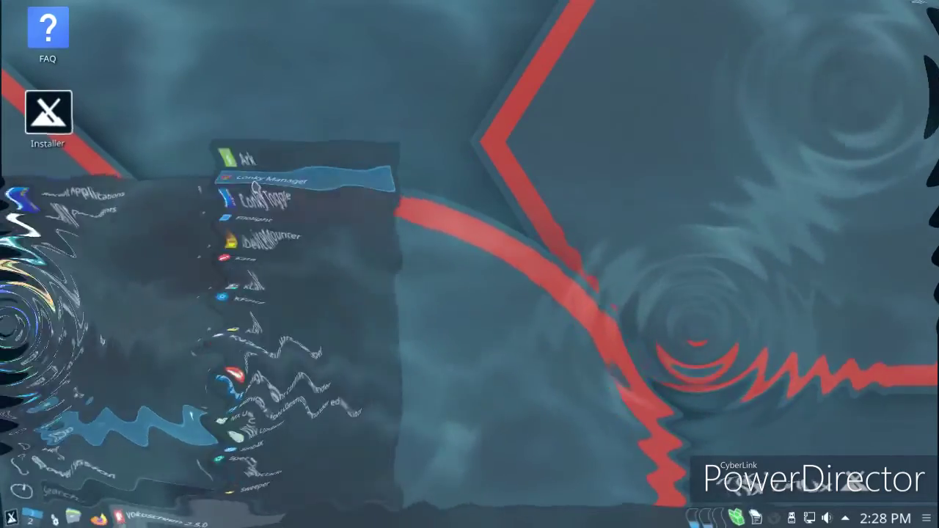
pyautogui.click(260, 184)
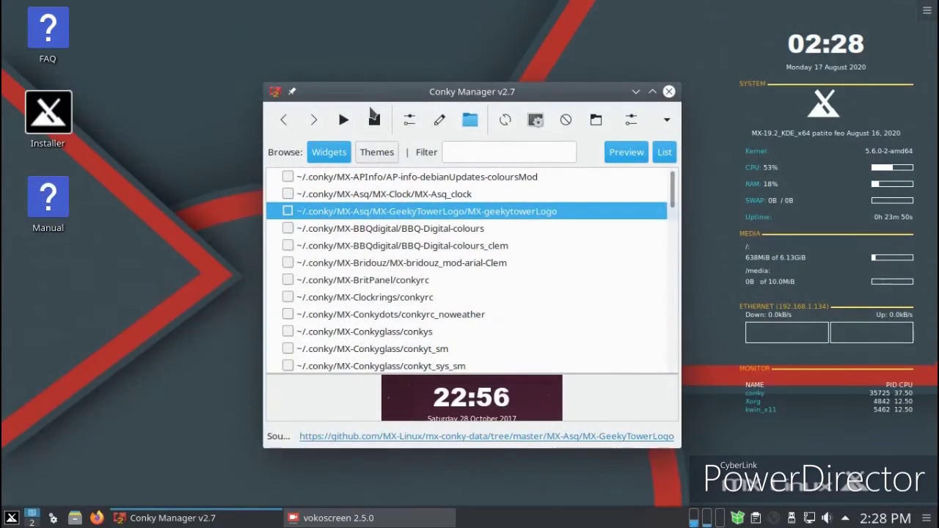
pyautogui.moveTo(370, 107); pyautogui.dragTo(283, 81)
# Try out the MX-geekytowerLogo, BBQ-Digital-colours_clem and MX-bridouz_mod-arial-Clem widgets on the desktop.
pyautogui.click(201, 184)
pyautogui.click(201, 220)
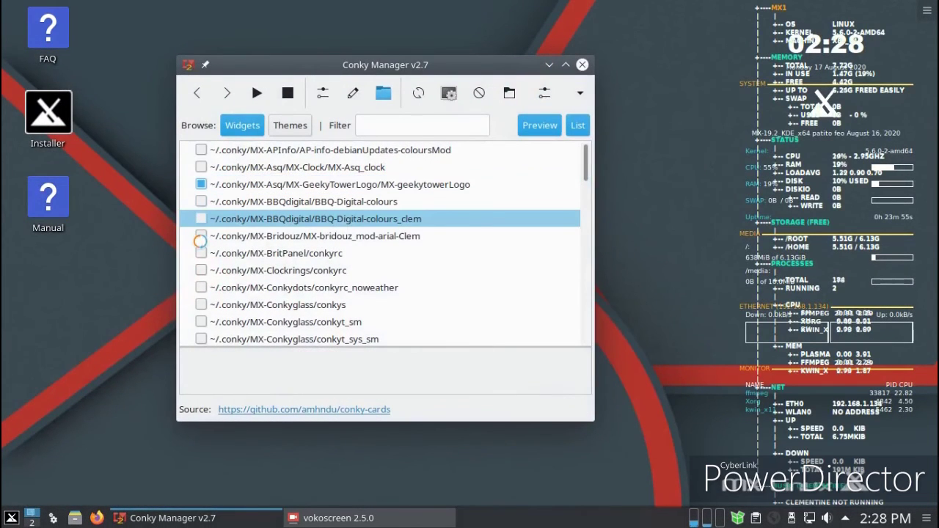
pyautogui.click(199, 236)
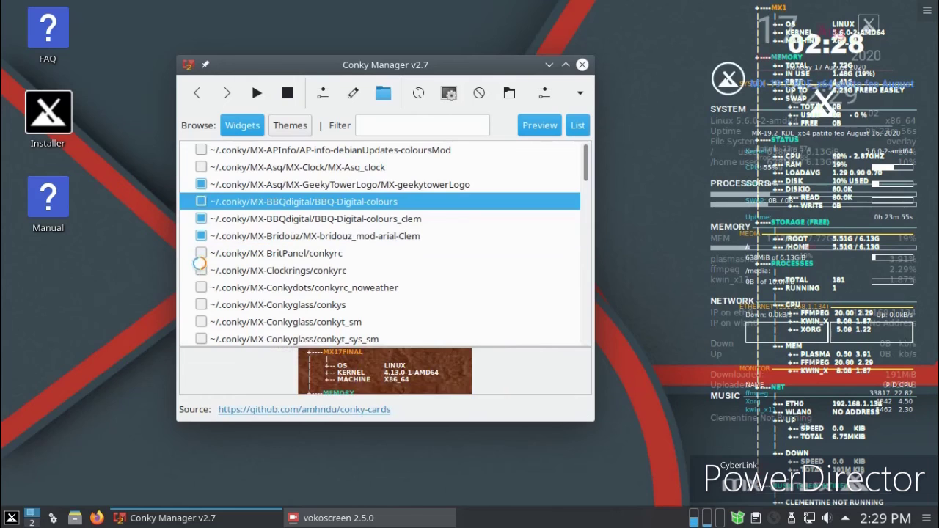
# Enable the MX-Clockrings conky widget, turn off the MX-geekytowerLogo widget, and close Conky Manager.
pyautogui.click(200, 269)
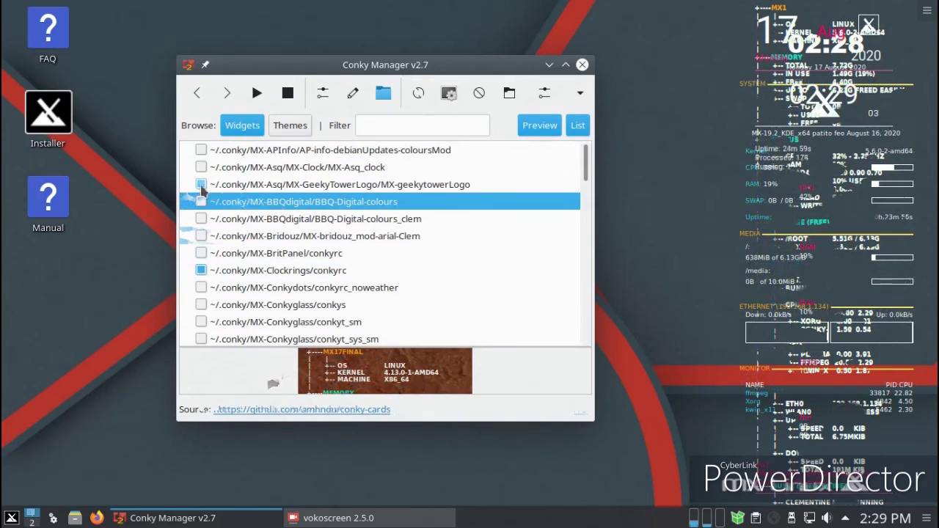
pyautogui.click(201, 184)
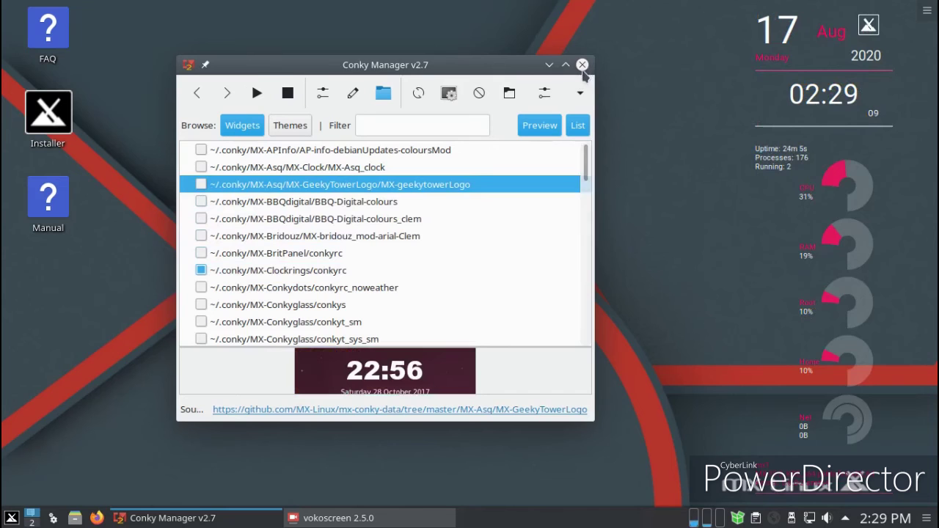
pyautogui.click(581, 64)
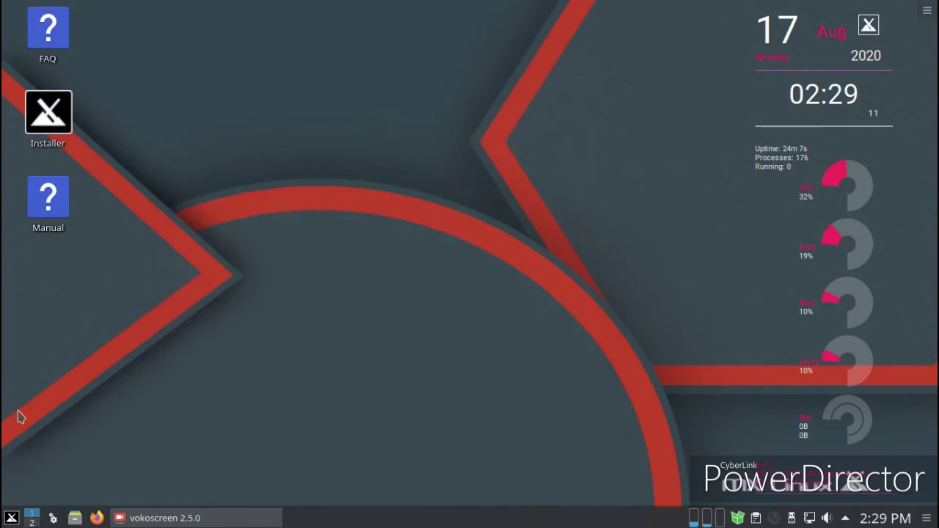
# Open the CLI APT-based Package Manager from the MX Tools applications, view its System Upgrade Menu, and close the terminal.
pyautogui.click(3, 522)
pyautogui.moveTo(127, 249)
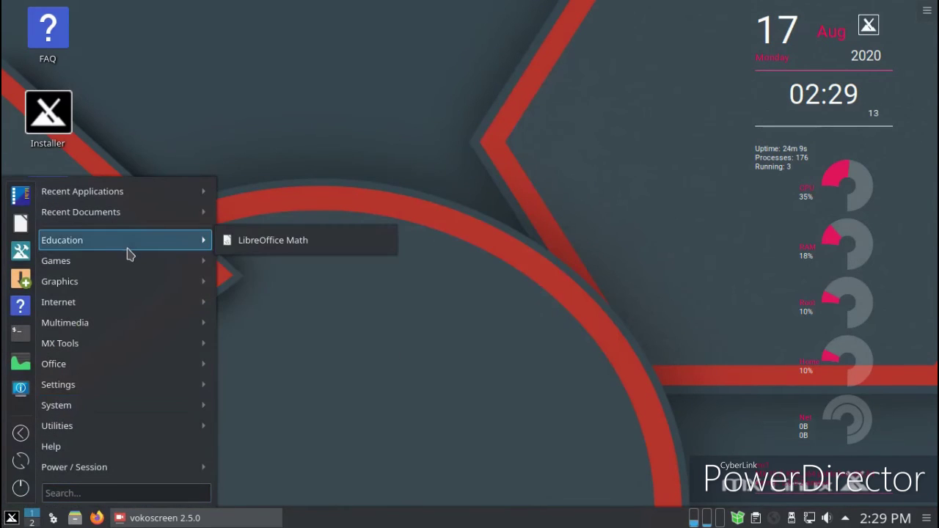
pyautogui.moveTo(127, 265)
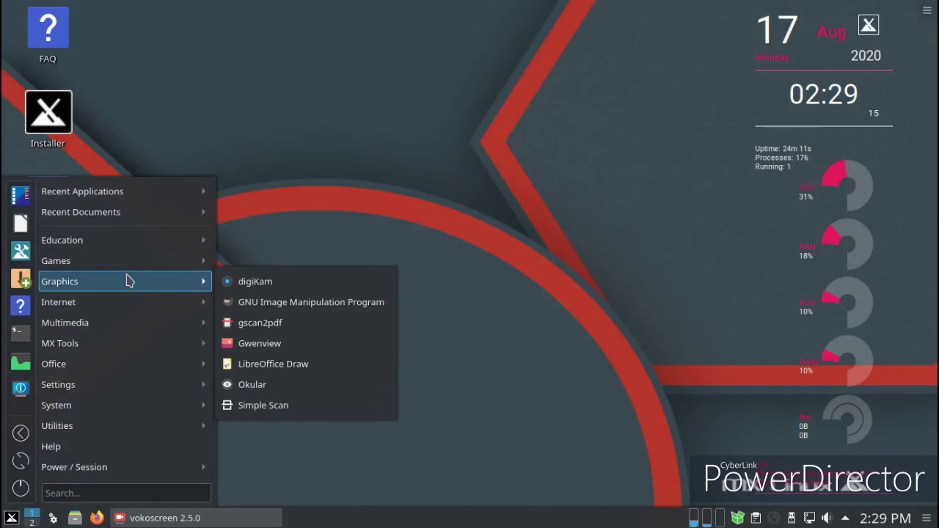
pyautogui.moveTo(128, 301)
pyautogui.moveTo(119, 322)
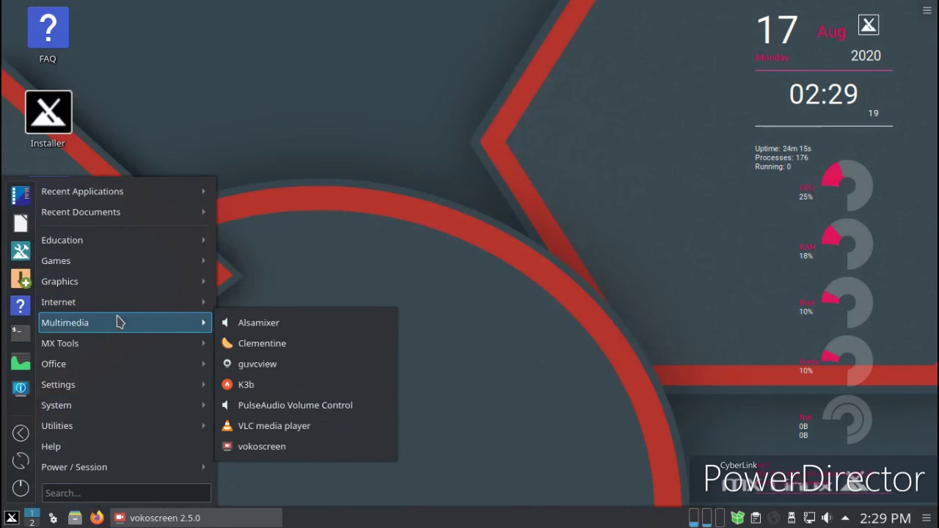
pyautogui.moveTo(121, 345)
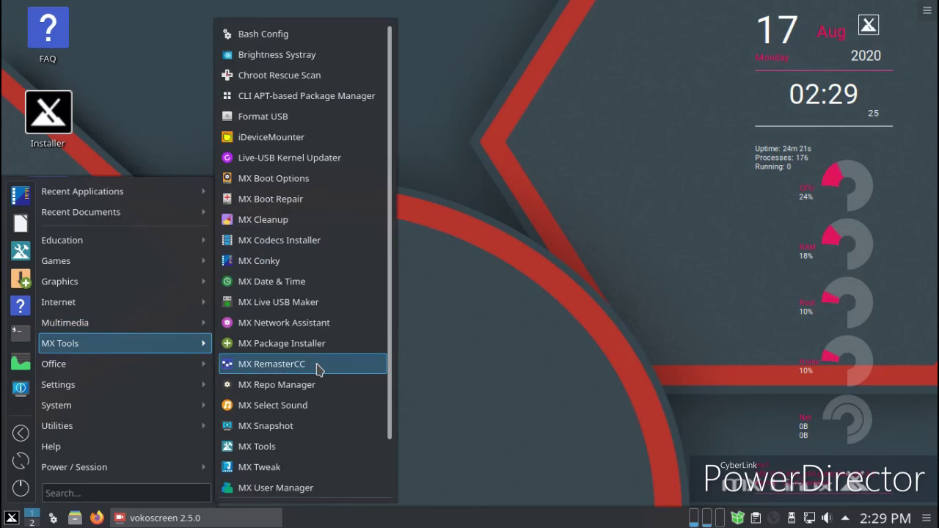
pyautogui.click(340, 97)
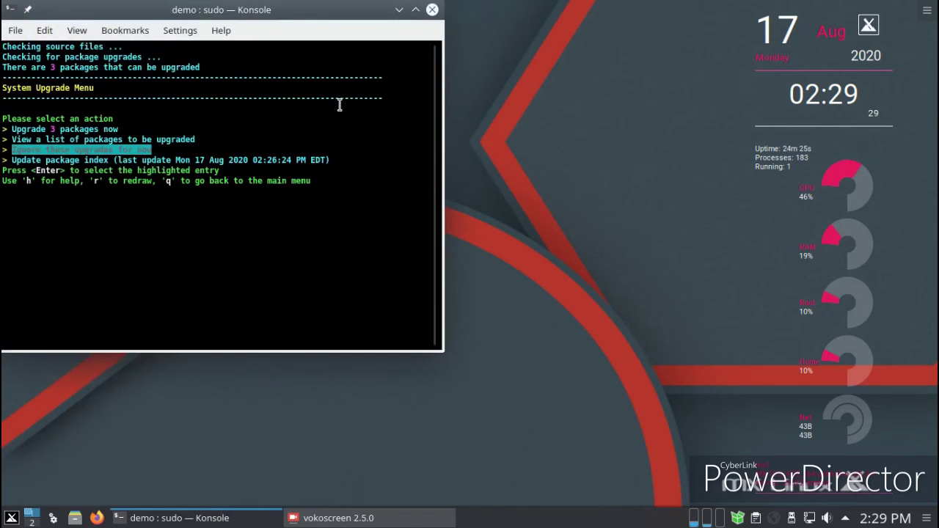
pyautogui.moveTo(229, 14); pyautogui.dragTo(382, 115)
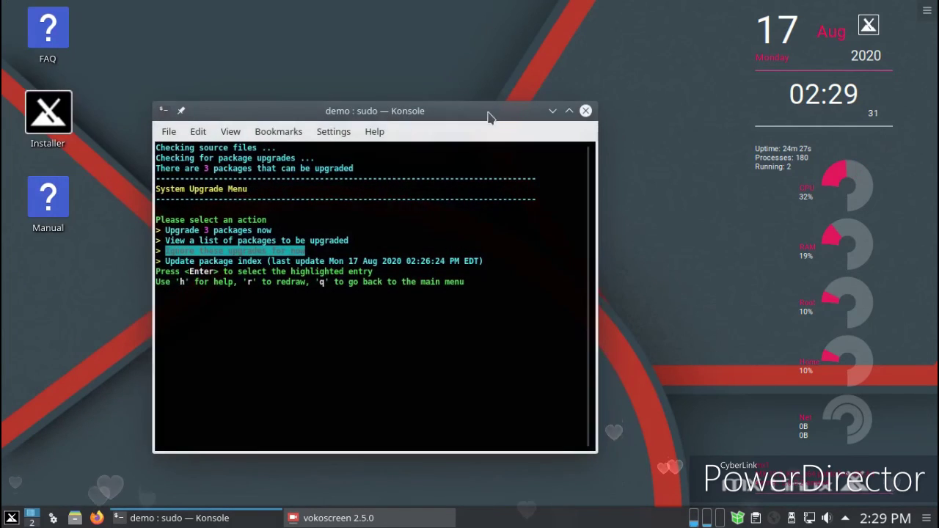
pyautogui.click(585, 111)
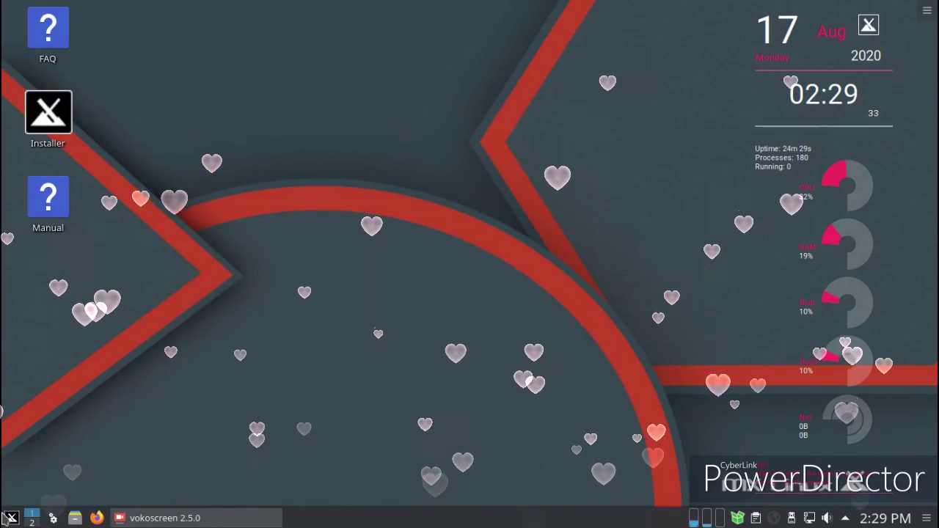